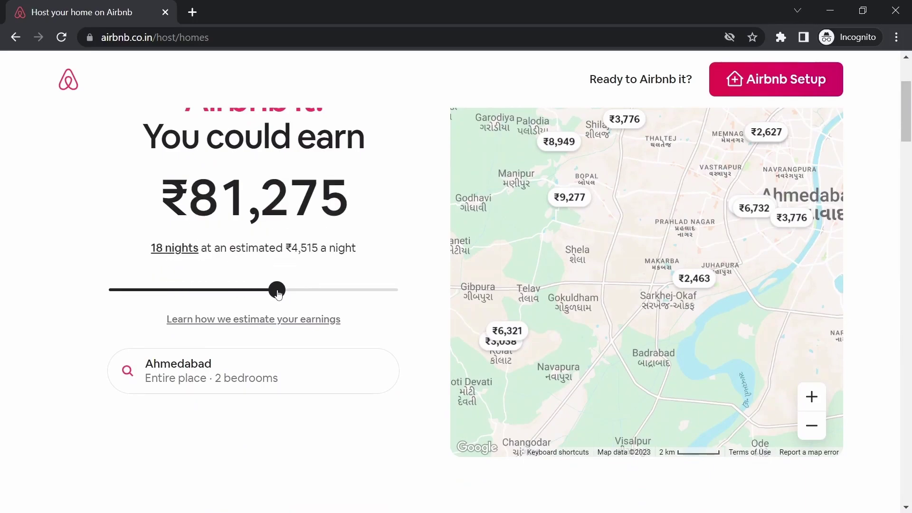
Review the host page's earnings estimate and protection details, then choose Airbnb Setup.
{"action": "scroll", "coordinate": [278, 294], "scroll_direction": "down", "scroll_amount": 1}
{"action": "scroll", "coordinate": [591, 218], "scroll_direction": "down", "scroll_amount": 5}
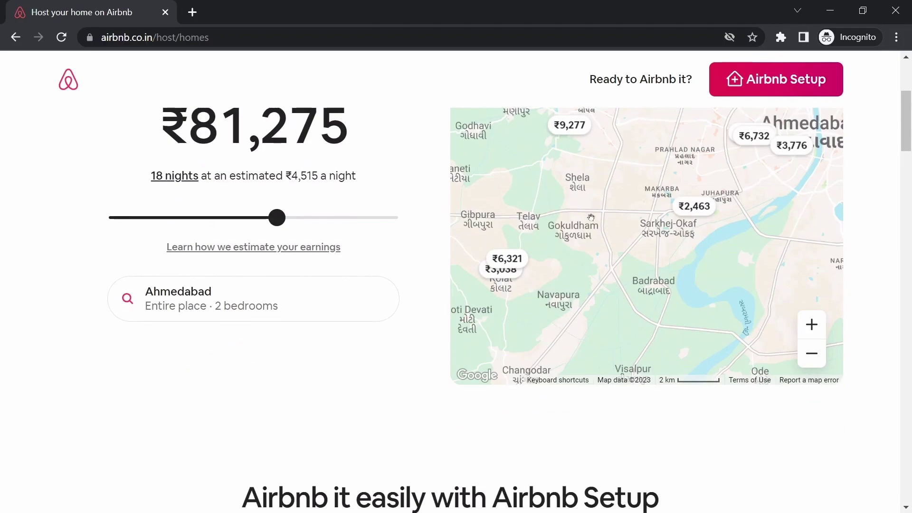
{"action": "scroll", "coordinate": [593, 221], "scroll_direction": "down", "scroll_amount": 7}
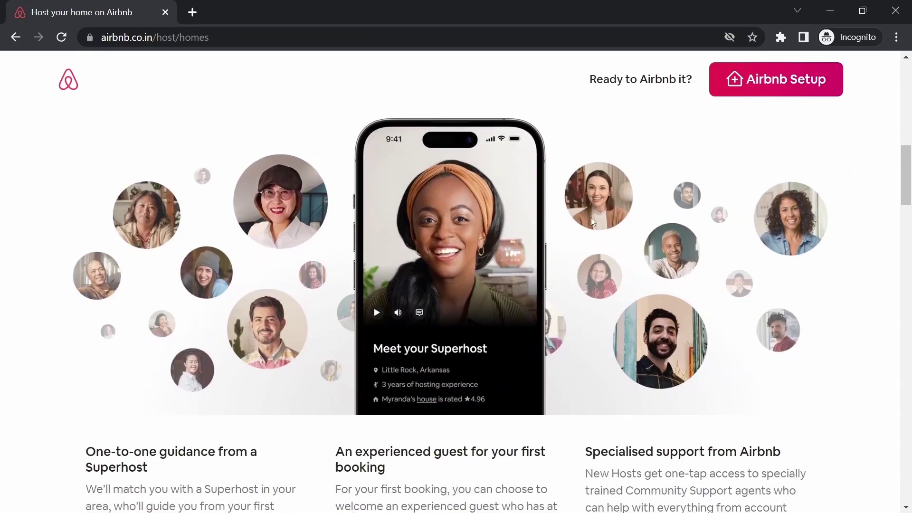
{"action": "scroll", "coordinate": [593, 221], "scroll_direction": "down", "scroll_amount": 8}
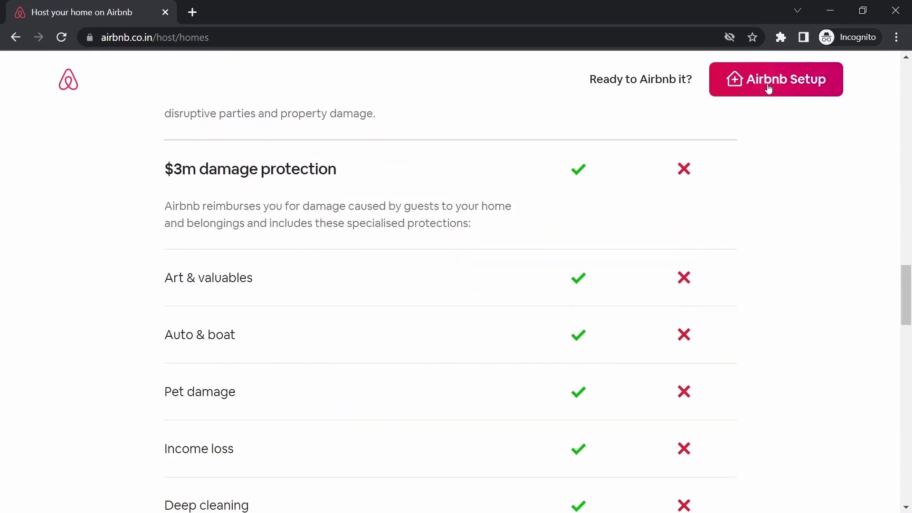
{"action": "left_click", "coordinate": [768, 89]}
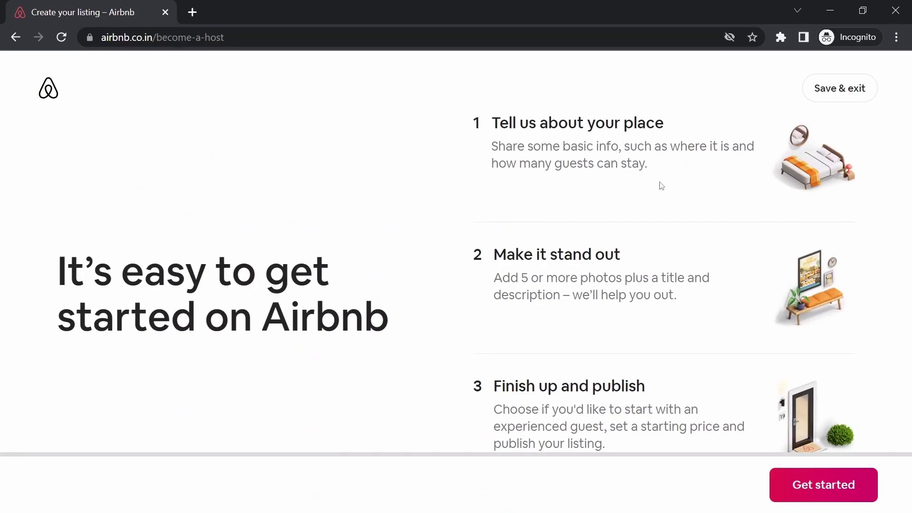
Get started on the new listing and continue past the Step 1 'about your place' intro.
{"action": "scroll", "coordinate": [355, 323], "scroll_direction": "down", "scroll_amount": 1}
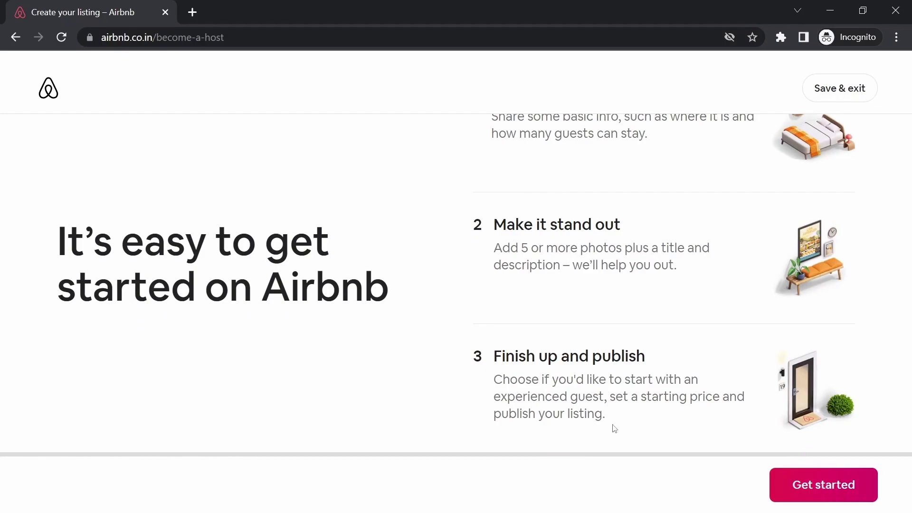
{"action": "left_click", "coordinate": [791, 473]}
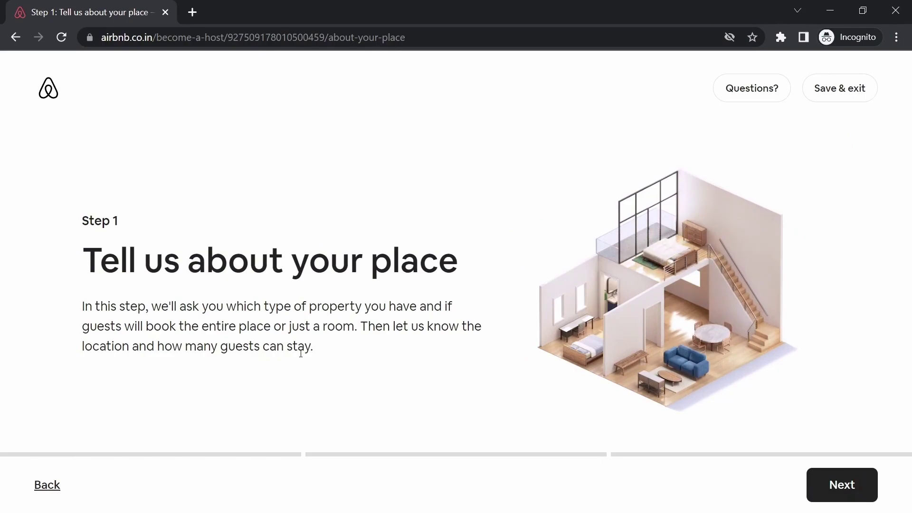
{"action": "left_click", "coordinate": [838, 483]}
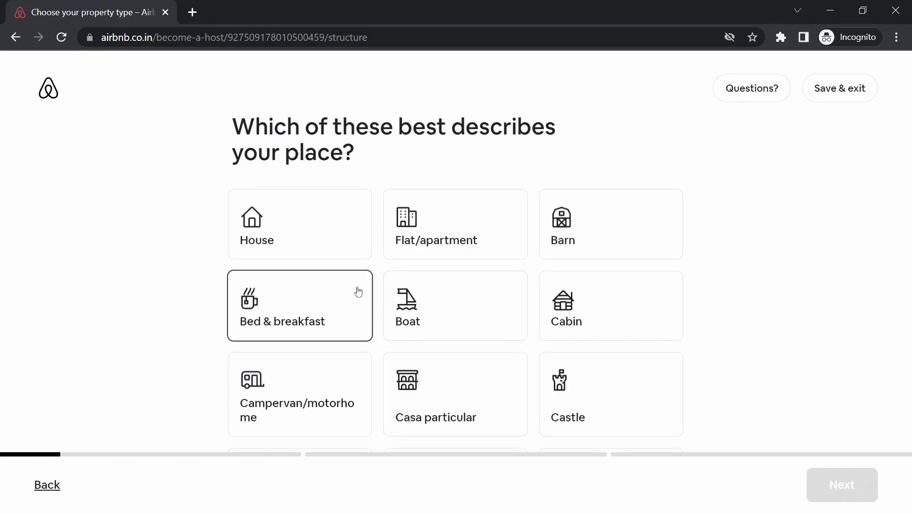
Choose House as the property type and keep 'An entire place' as the guest space.
{"action": "left_click", "coordinate": [315, 245]}
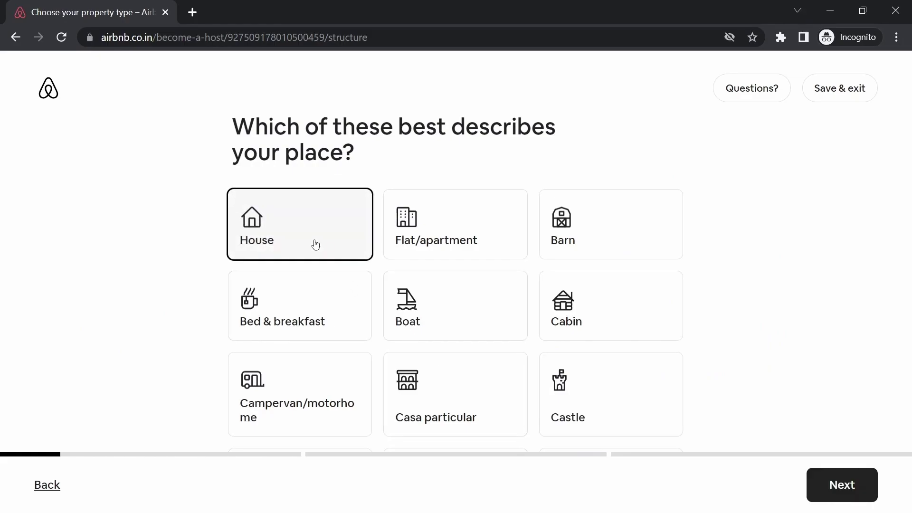
{"action": "scroll", "coordinate": [315, 245], "scroll_direction": "down", "scroll_amount": 10}
{"action": "scroll", "coordinate": [315, 245], "scroll_direction": "down", "scroll_amount": 3}
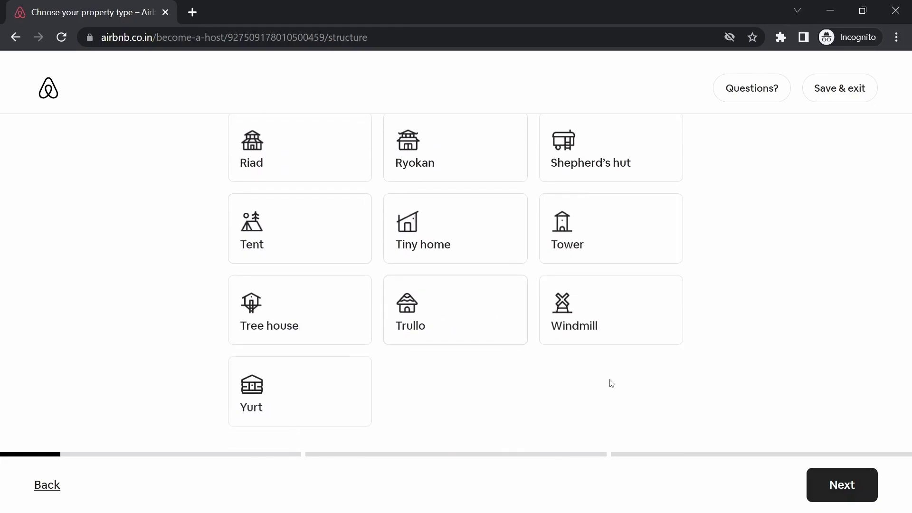
{"action": "left_click", "coordinate": [841, 483]}
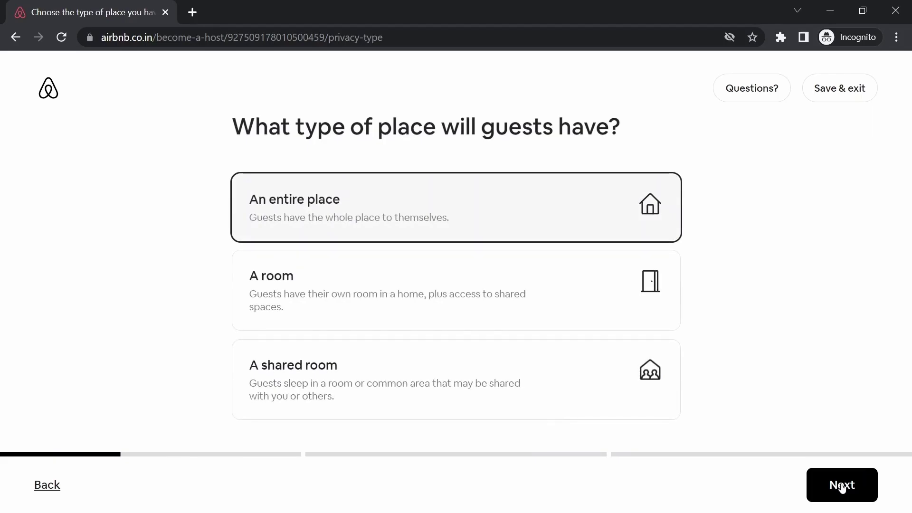
{"action": "left_click", "coordinate": [842, 486]}
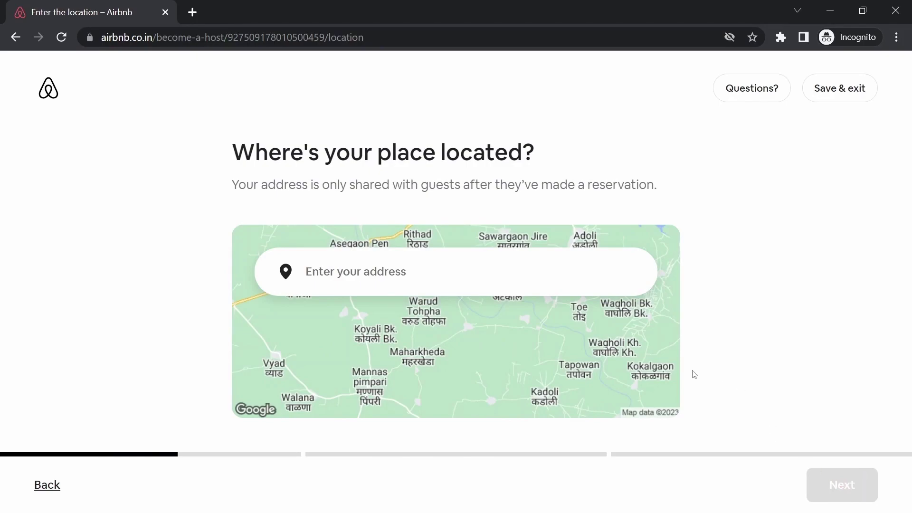
Search 'maple tree thal' and pick the suggested housing complex address.
{"action": "left_click", "coordinate": [349, 276]}
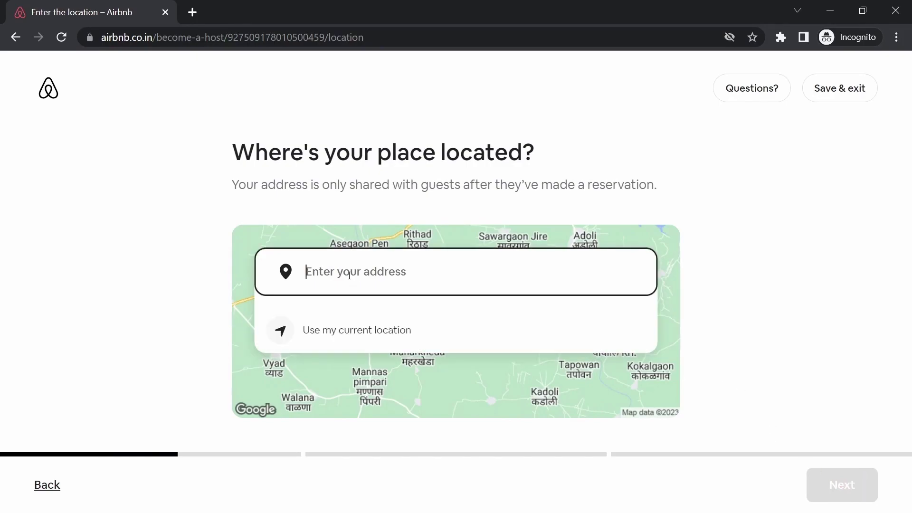
{"action": "type", "text": "maple tree"}
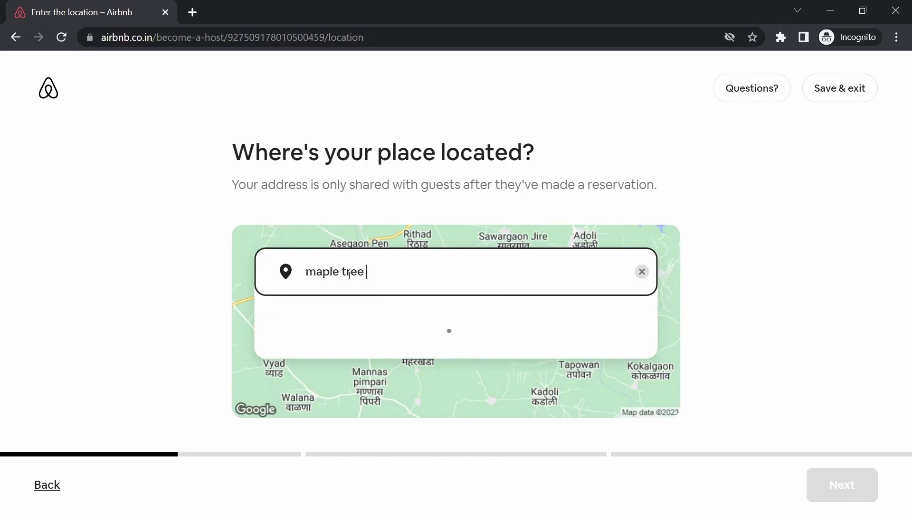
{"action": "type", "text": " thal"}
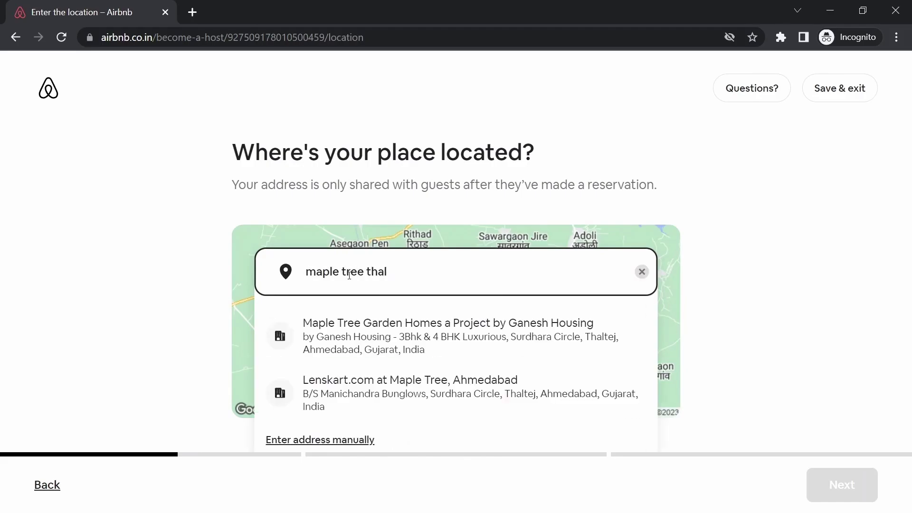
{"action": "left_click", "coordinate": [368, 329]}
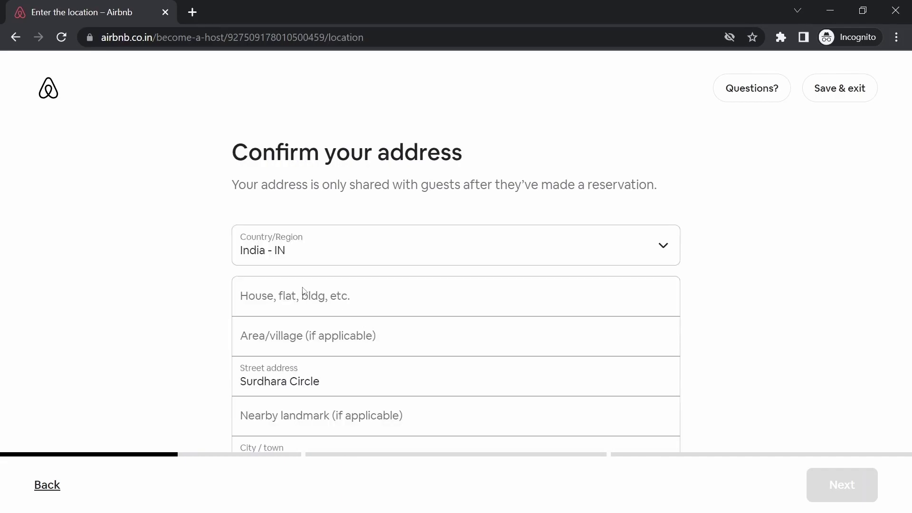
{"action": "scroll", "coordinate": [303, 291], "scroll_direction": "down", "scroll_amount": 2}
{"action": "left_click", "coordinate": [283, 229]}
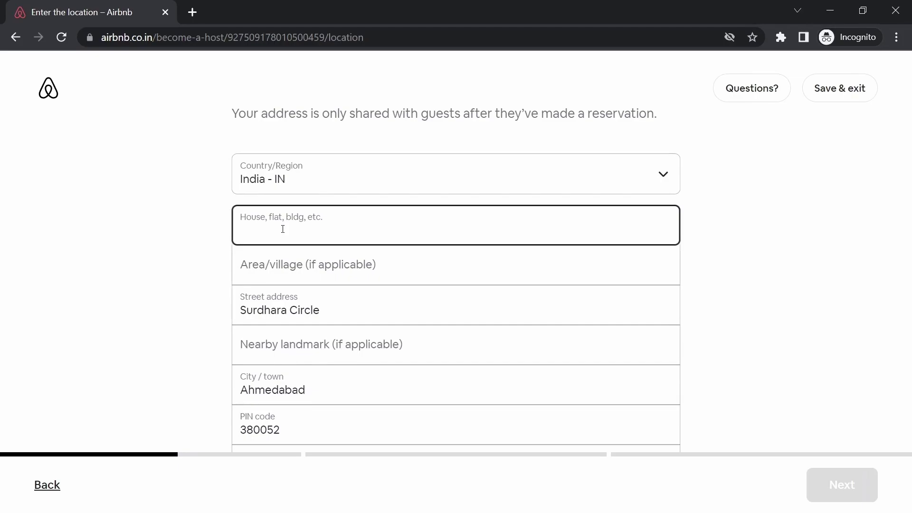
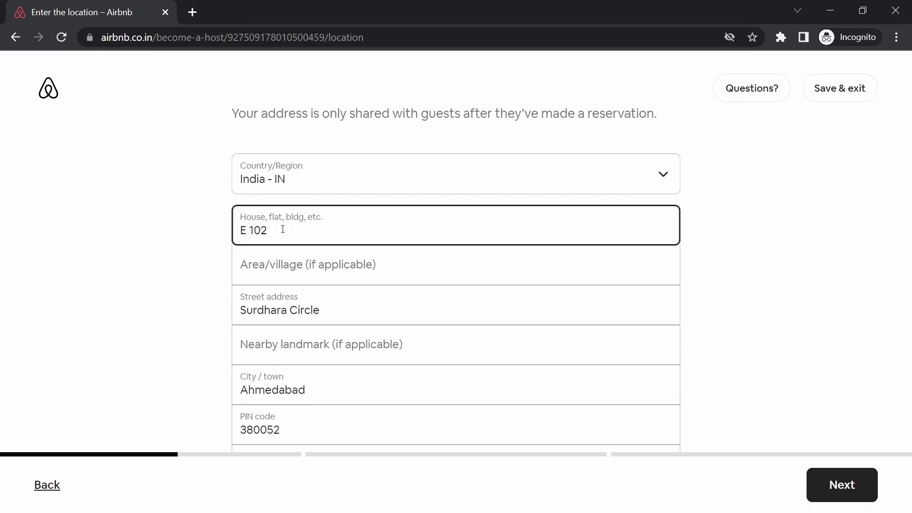
{"action": "key", "text": "Tab"}
{"action": "scroll", "coordinate": [285, 247], "scroll_direction": "down", "scroll_amount": 2}
{"action": "left_click", "coordinate": [297, 272]}
Leave the specific-location toggle off so guests see an approximate location, and submit the address.
{"action": "scroll", "coordinate": [277, 289], "scroll_direction": "down", "scroll_amount": 5}
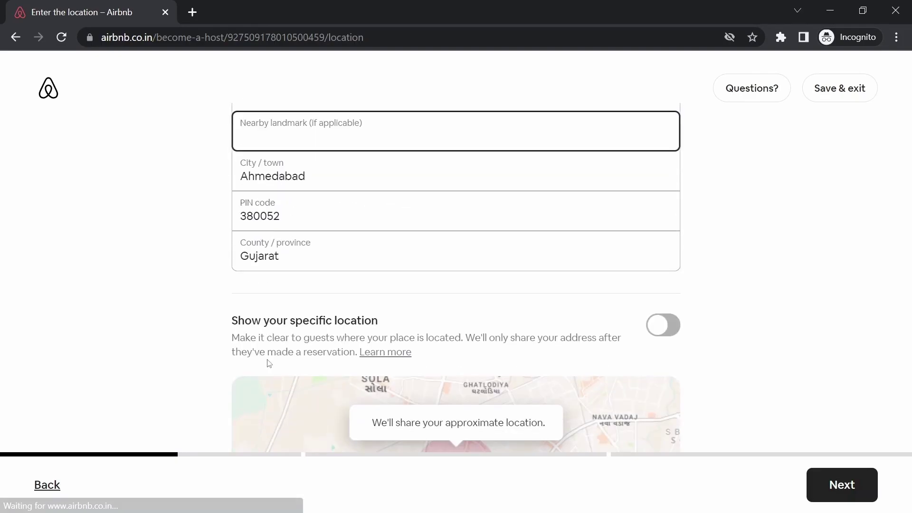
{"action": "scroll", "coordinate": [149, 323], "scroll_direction": "down", "scroll_amount": 2}
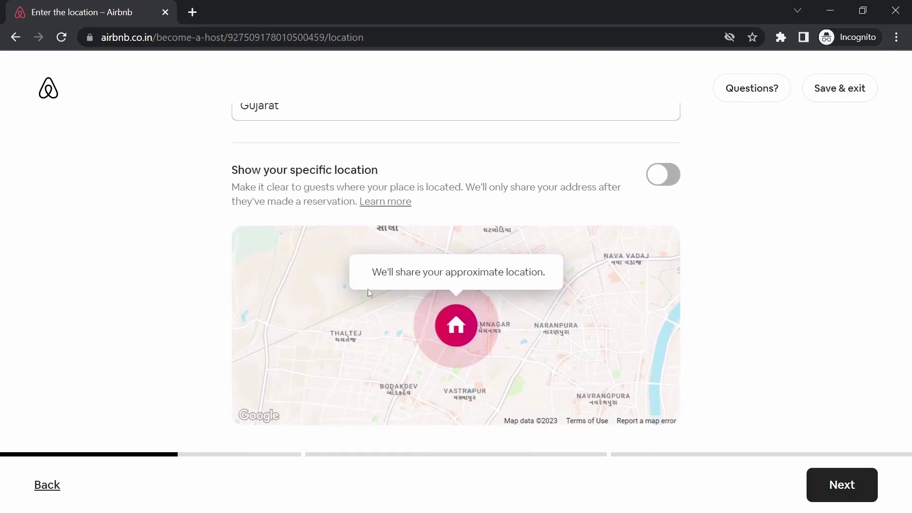
{"action": "left_click", "coordinate": [660, 189]}
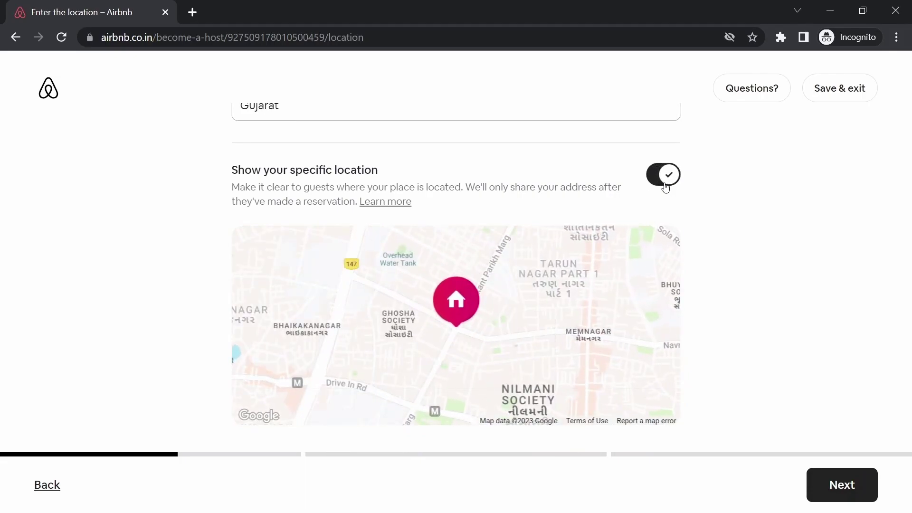
{"action": "left_click", "coordinate": [665, 185]}
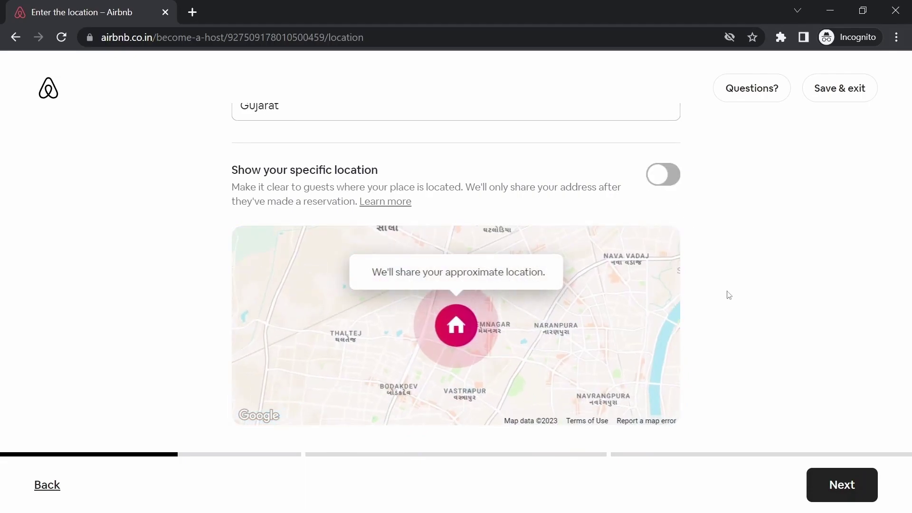
{"action": "left_click", "coordinate": [827, 486]}
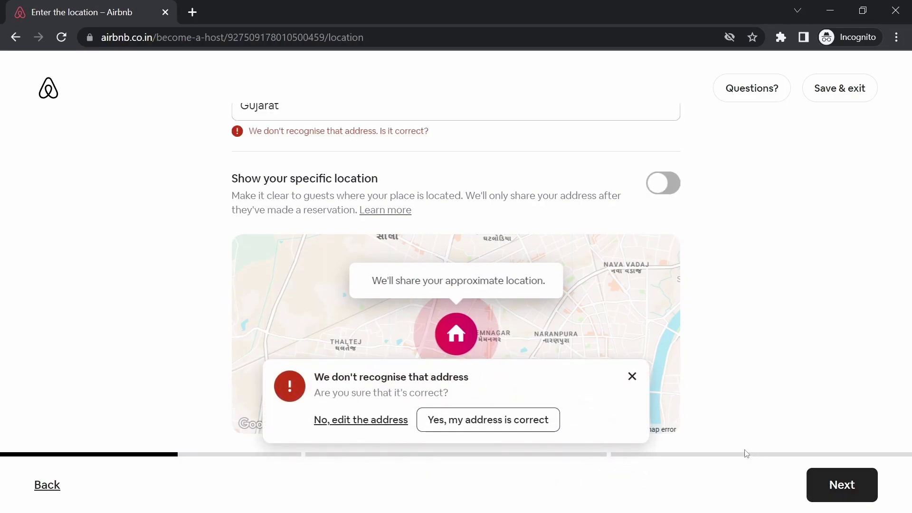
Return to the address form and enter 'Surdhara Ci' as the nearby landmark.
{"action": "left_click", "coordinate": [357, 420]}
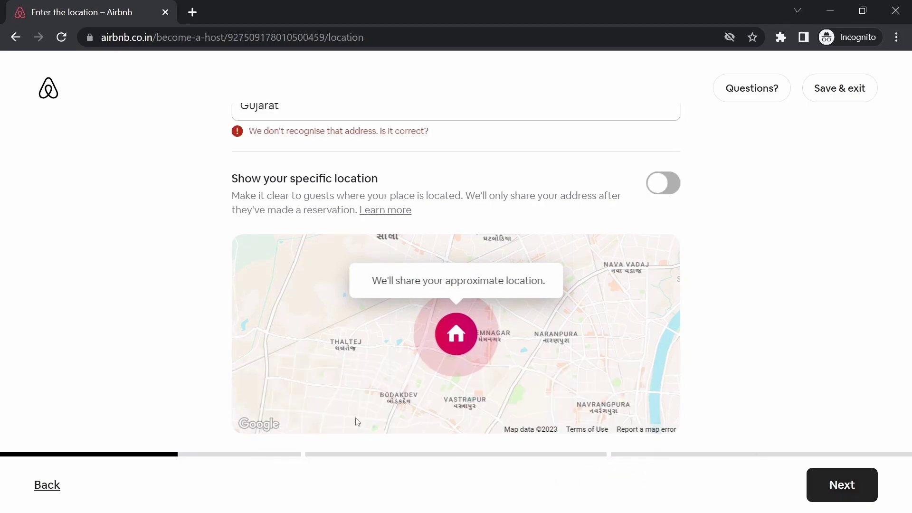
{"action": "scroll", "coordinate": [340, 196], "scroll_direction": "up", "scroll_amount": 3}
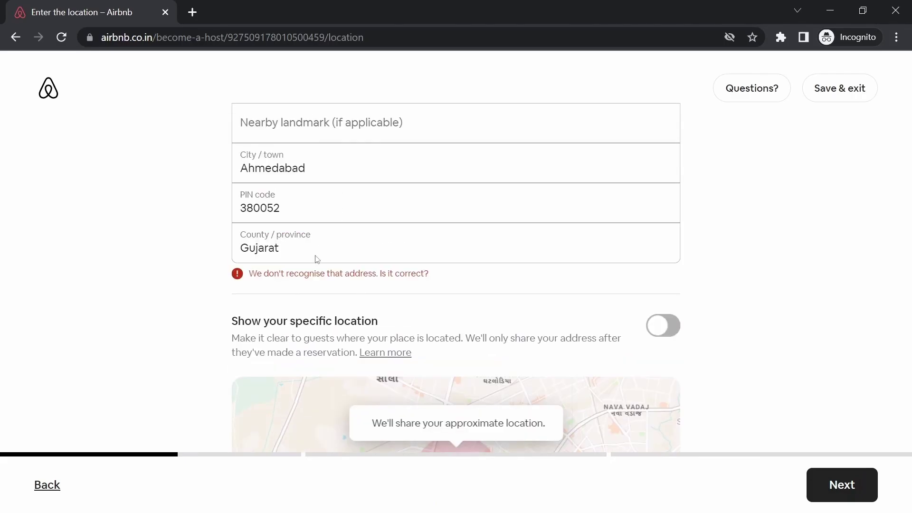
{"action": "scroll", "coordinate": [318, 259], "scroll_direction": "up", "scroll_amount": 3}
{"action": "scroll", "coordinate": [317, 259], "scroll_direction": "up", "scroll_amount": 2}
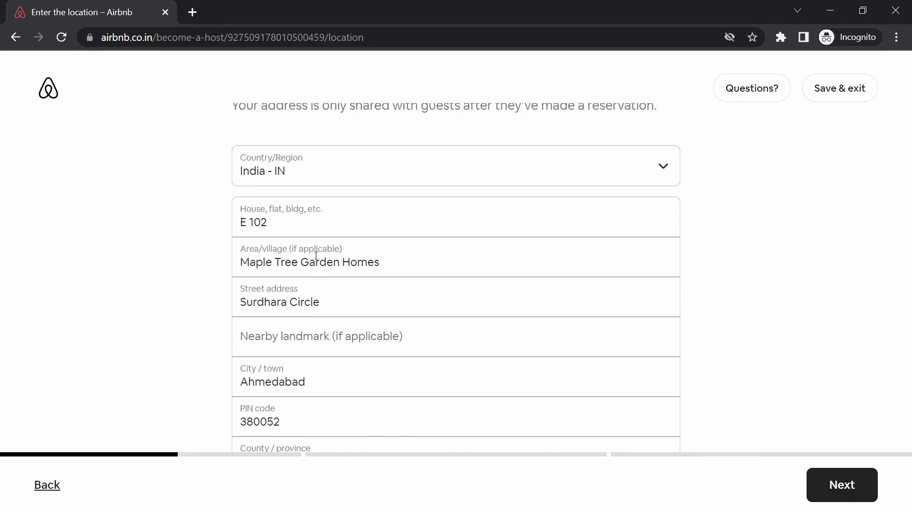
{"action": "scroll", "coordinate": [316, 255], "scroll_direction": "down", "scroll_amount": 2}
{"action": "left_click", "coordinate": [308, 265]}
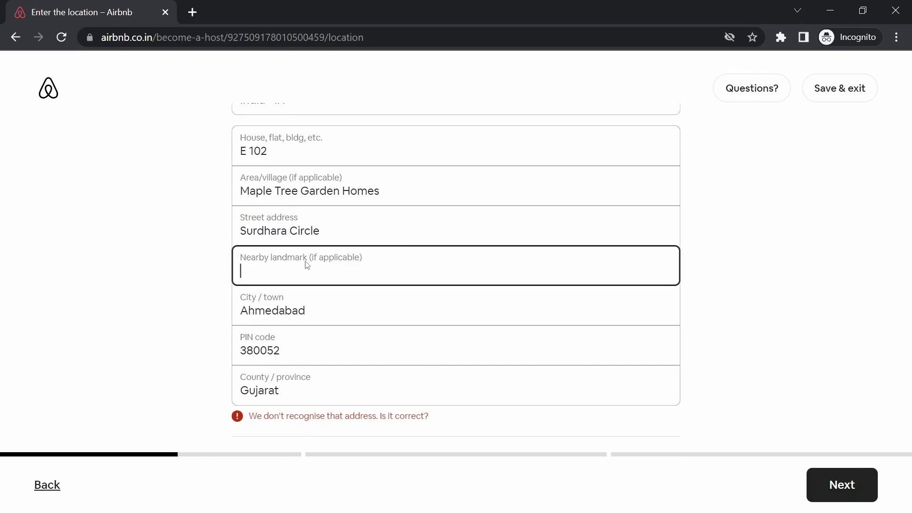
{"action": "type", "text": "Surdhara Circle"}
{"action": "triple_click", "coordinate": [291, 231]}
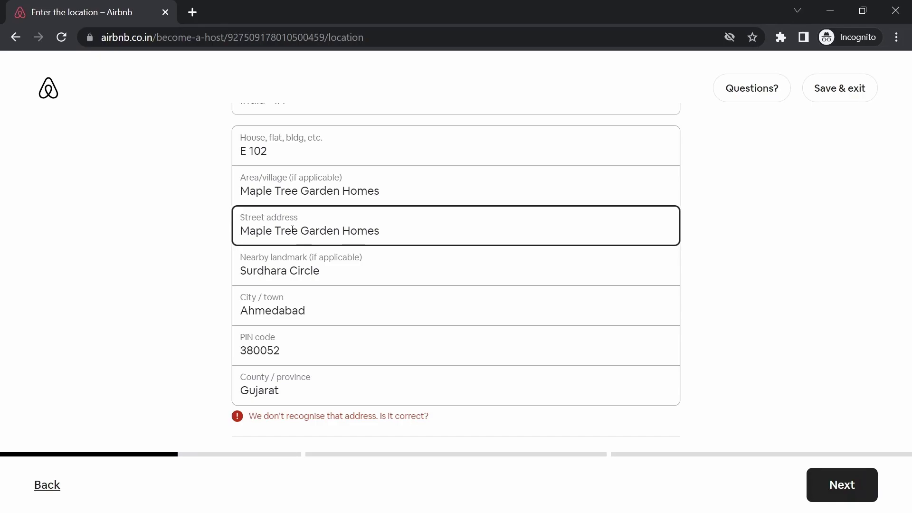
{"action": "triple_click", "coordinate": [302, 191]}
{"action": "key", "text": "BackSpace"}
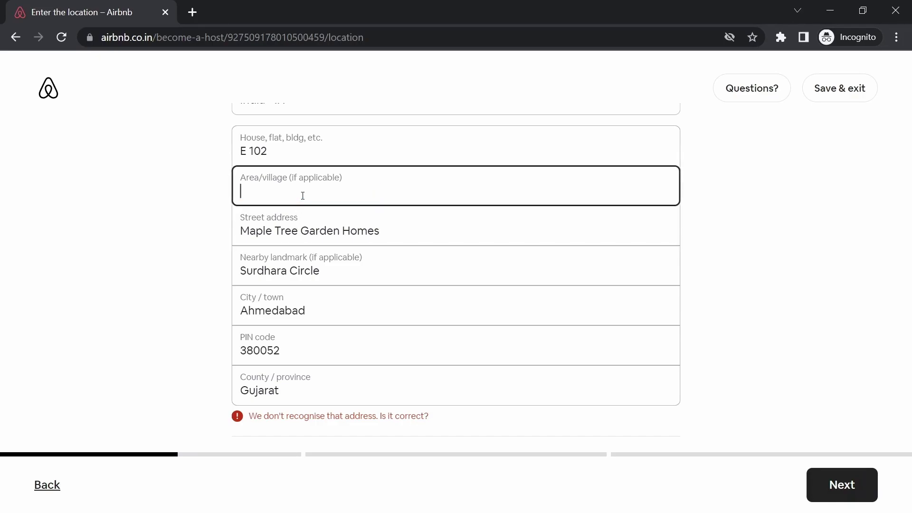
{"action": "left_click", "coordinate": [763, 243]}
Submit the corrected address and confirm the slightly adjusted map pin.
{"action": "left_click", "coordinate": [851, 485]}
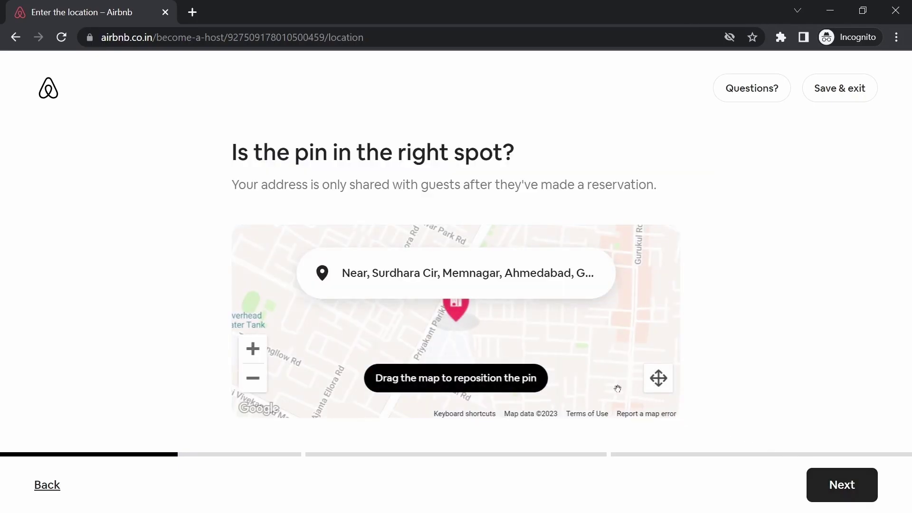
{"action": "left_click_drag", "start_coordinate": [518, 344], "coordinate": [515, 346]}
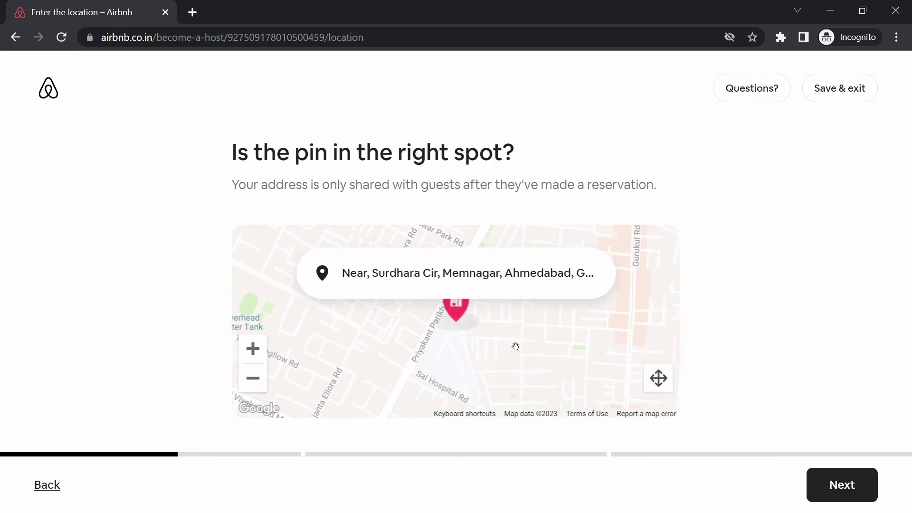
{"action": "left_click", "coordinate": [849, 485]}
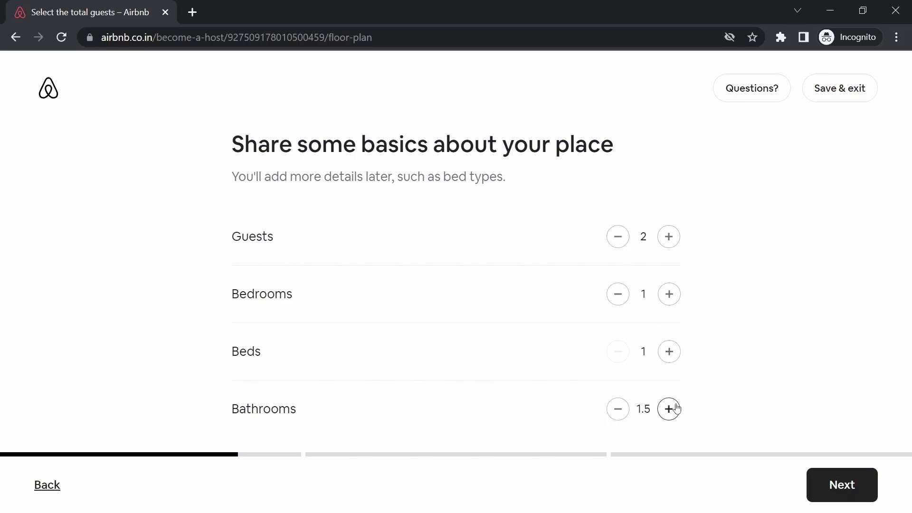
Set Bedrooms to 3 with Beds kept at 2, and continue past the basics.
{"action": "left_click", "coordinate": [669, 351]}
{"action": "left_click", "coordinate": [669, 351]}
{"action": "left_click", "coordinate": [616, 354]}
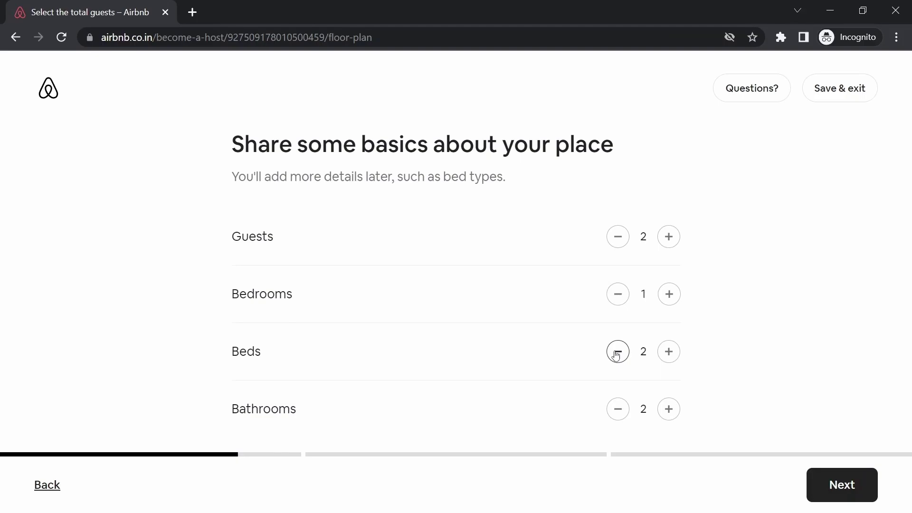
{"action": "left_click", "coordinate": [668, 294]}
{"action": "left_click", "coordinate": [669, 294]}
{"action": "left_click", "coordinate": [821, 489]}
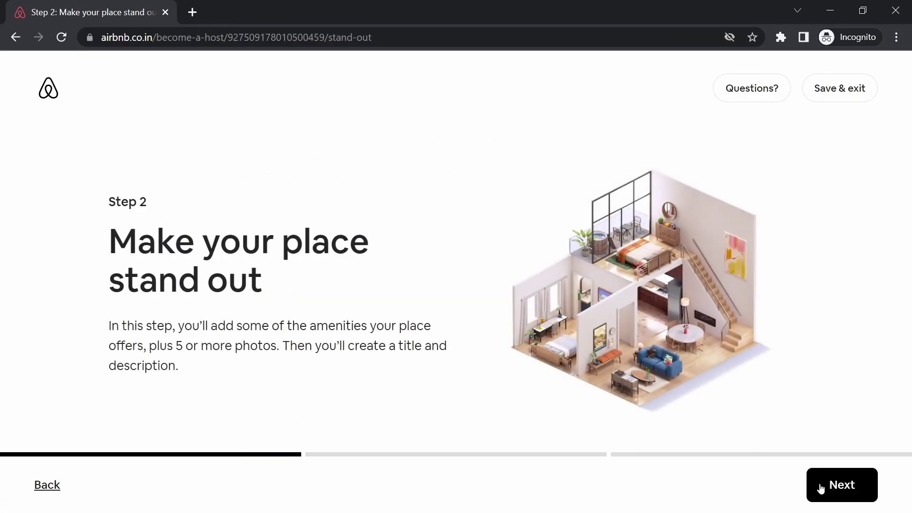
Mark Wifi, TV, Kitchen, Washing machine, Free parking, Dedicated workspace and Air conditioning.
{"action": "left_click", "coordinate": [821, 488]}
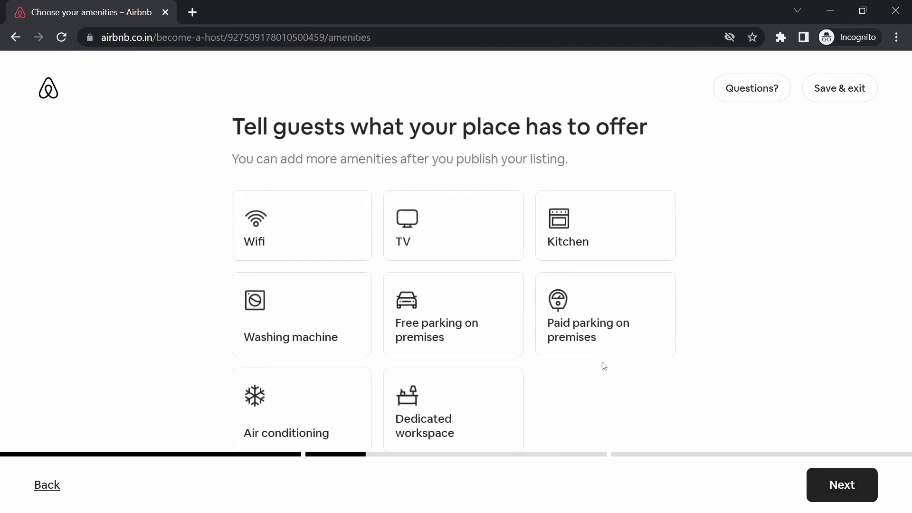
{"action": "left_click", "coordinate": [340, 254]}
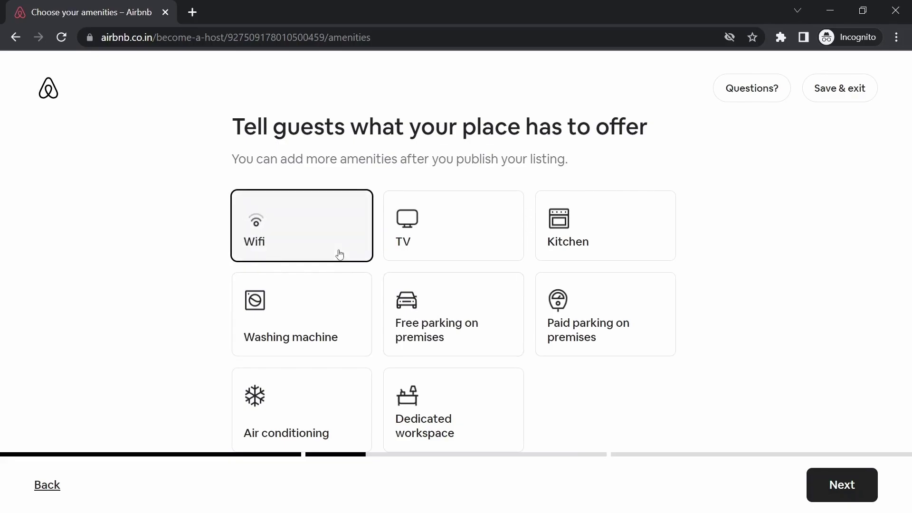
{"action": "left_click", "coordinate": [409, 243]}
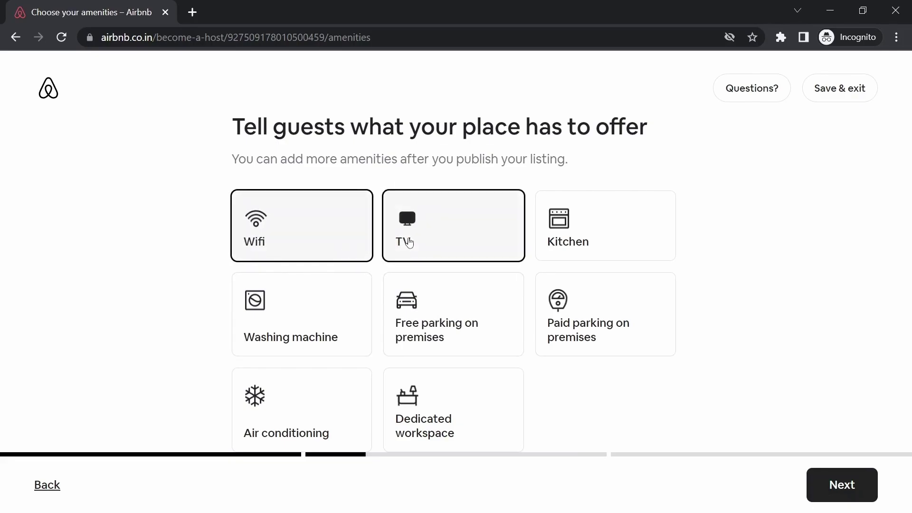
{"action": "left_click", "coordinate": [555, 241]}
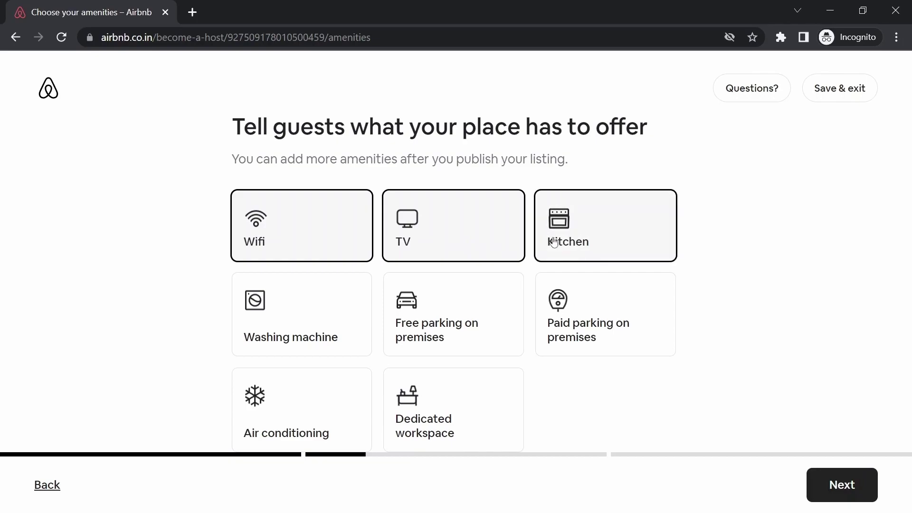
{"action": "left_click", "coordinate": [342, 299]}
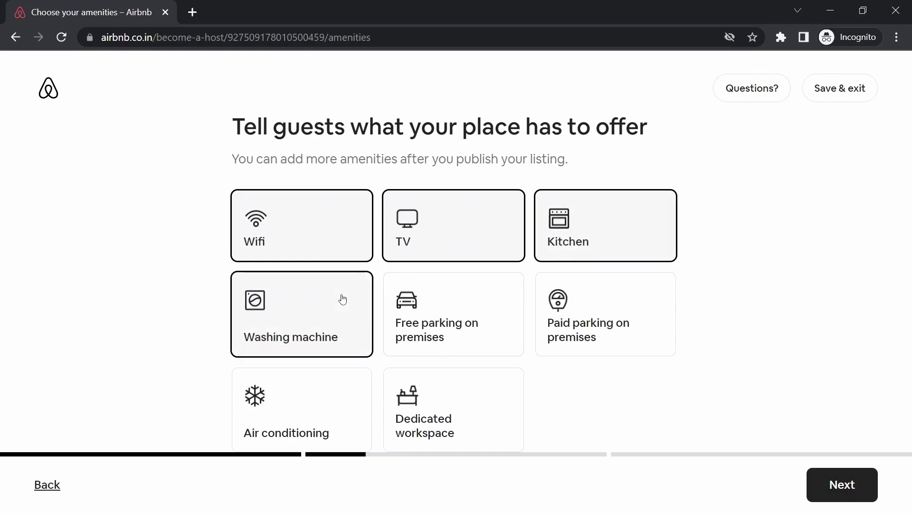
{"action": "left_click", "coordinate": [407, 314]}
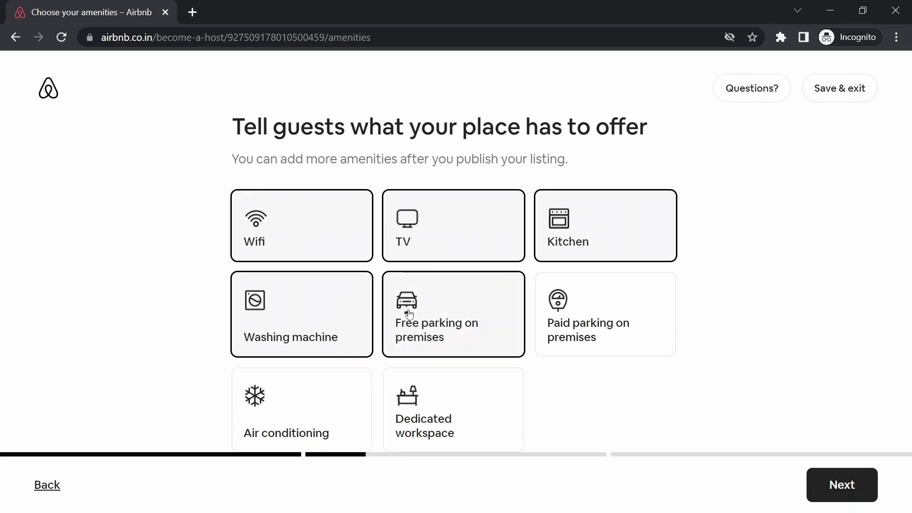
{"action": "scroll", "coordinate": [409, 314], "scroll_direction": "down", "scroll_amount": 3}
{"action": "left_click", "coordinate": [414, 301]}
{"action": "left_click", "coordinate": [339, 286]}
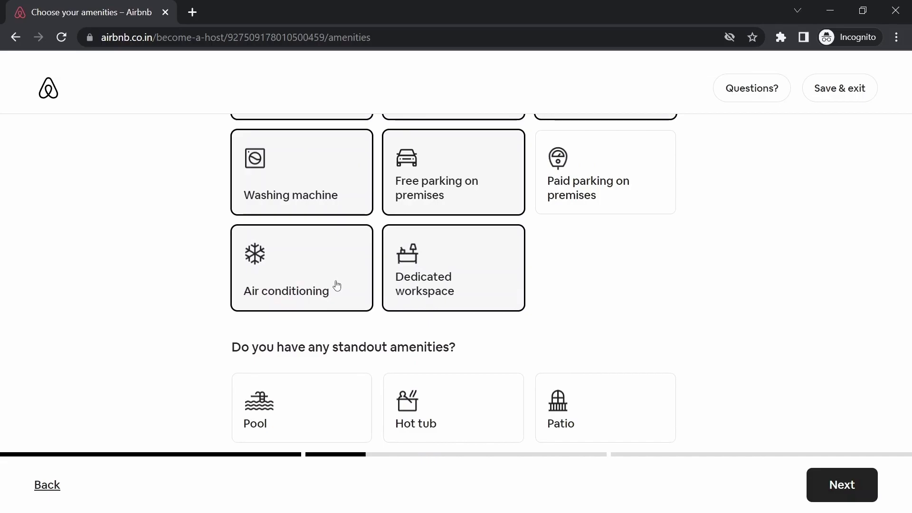
Add Smoke alarm and Fire extinguisher as safety items, then choose to upload photos from the device.
{"action": "scroll", "coordinate": [336, 285], "scroll_direction": "down", "scroll_amount": 7}
{"action": "scroll", "coordinate": [337, 285], "scroll_direction": "down", "scroll_amount": 5}
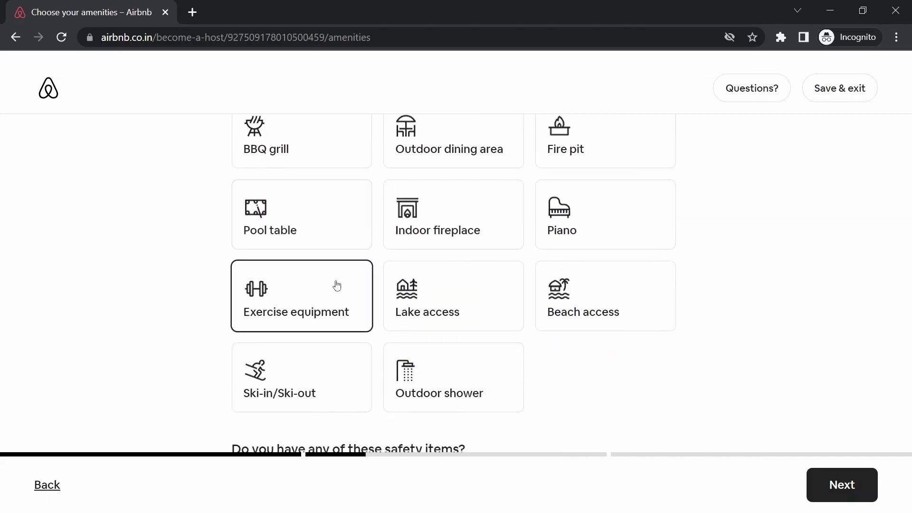
{"action": "scroll", "coordinate": [337, 285], "scroll_direction": "down", "scroll_amount": 1}
{"action": "left_click", "coordinate": [336, 285]}
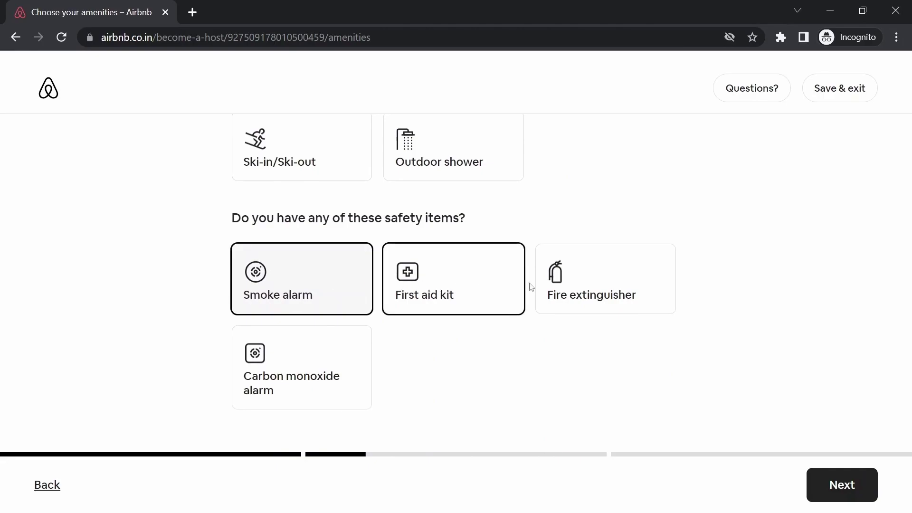
{"action": "left_click", "coordinate": [580, 287]}
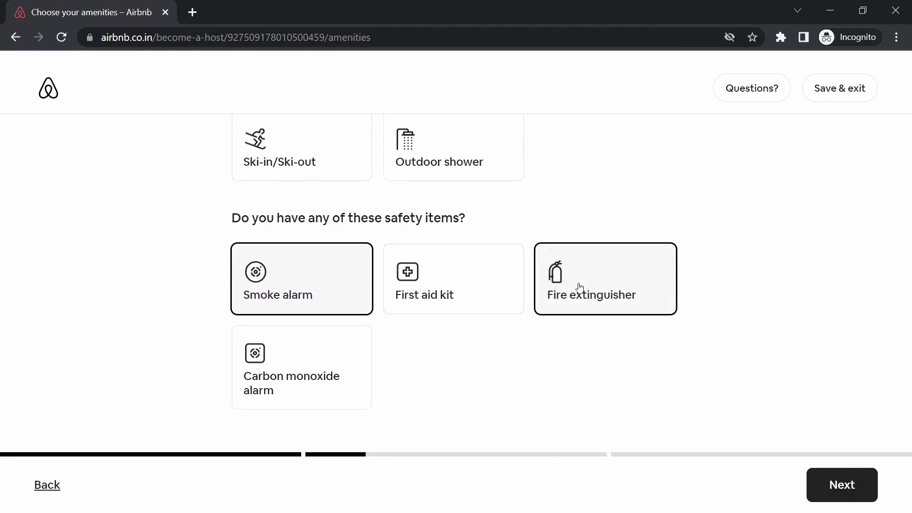
{"action": "left_click", "coordinate": [842, 487]}
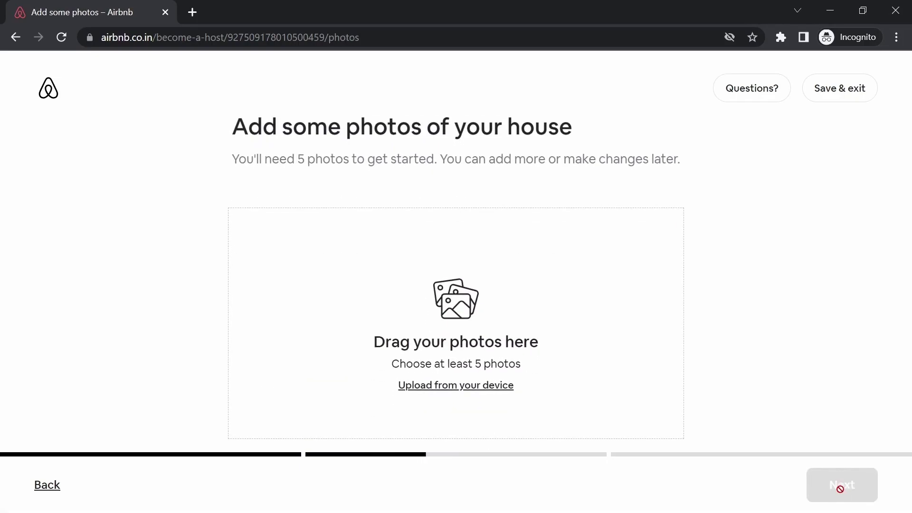
{"action": "left_click", "coordinate": [469, 385]}
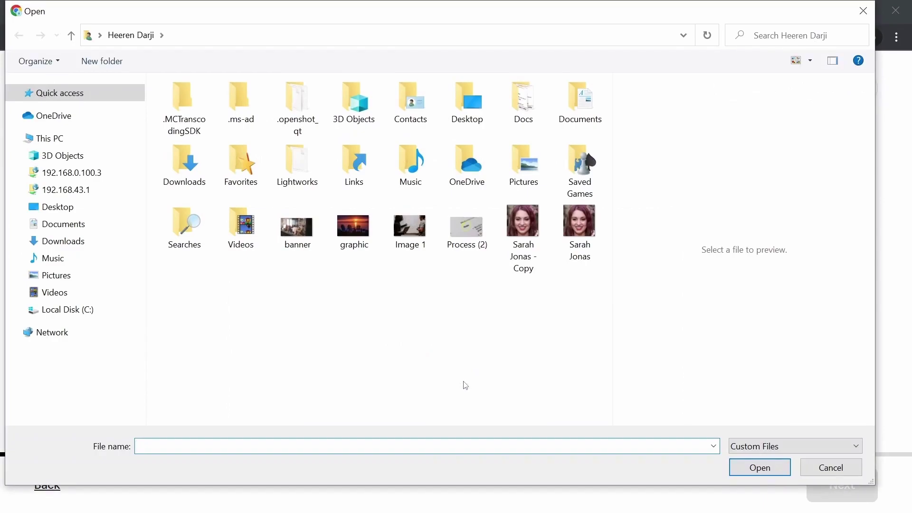
Select House (1) through House (5) in the Docs folder and upload them.
{"action": "left_click", "coordinate": [336, 158]}
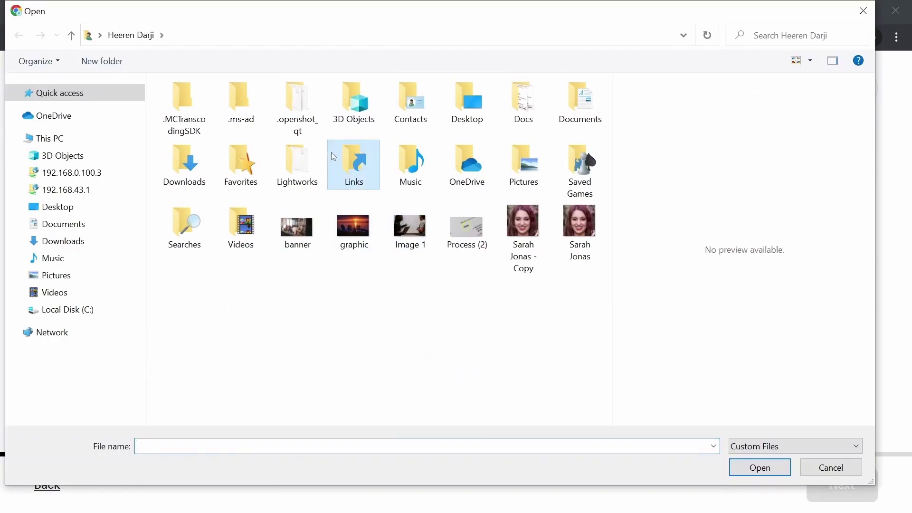
{"action": "double_click", "coordinate": [508, 98]}
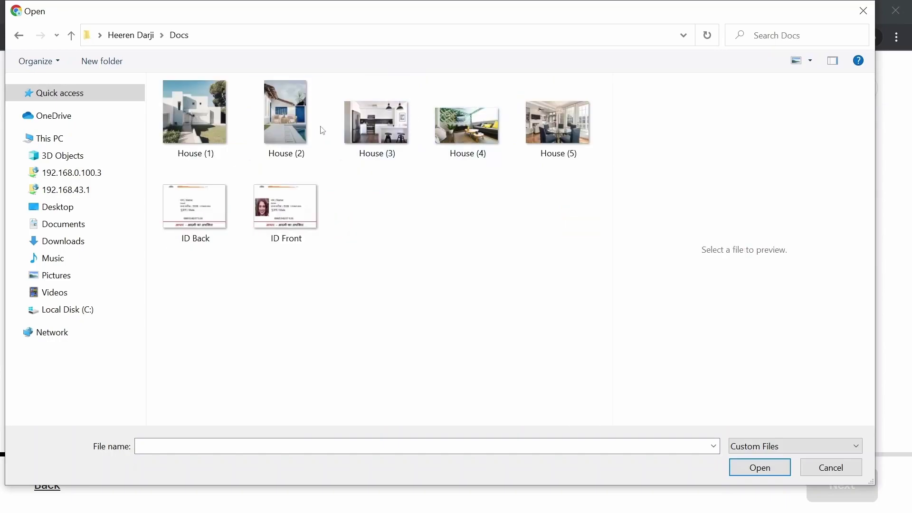
{"action": "left_click", "coordinate": [228, 135]}
{"action": "left_click", "coordinate": [554, 134], "text": "shift"}
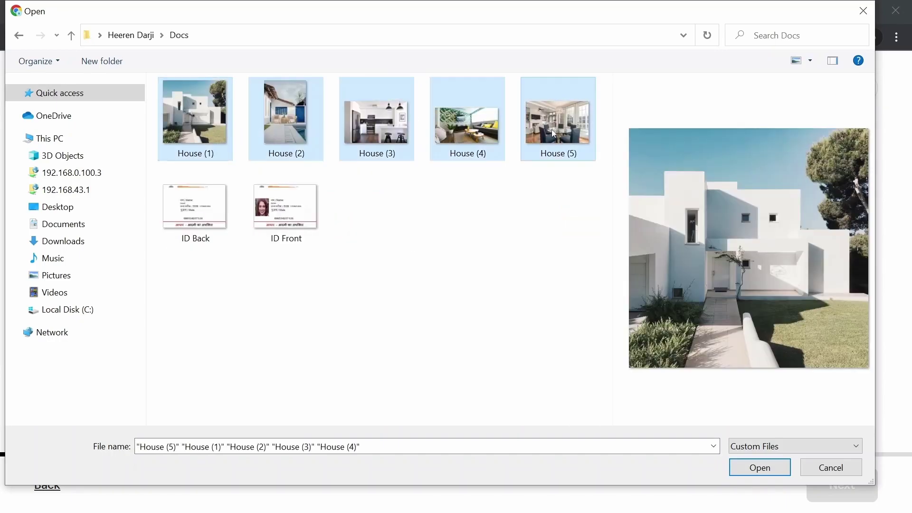
{"action": "left_click", "coordinate": [768, 470]}
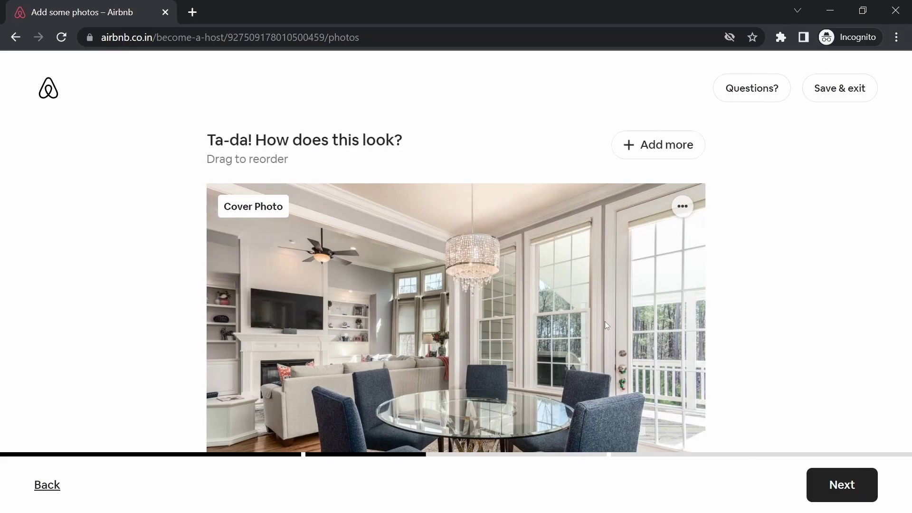
Make the white house photo the cover photo.
{"action": "scroll", "coordinate": [598, 319], "scroll_direction": "down", "scroll_amount": 8}
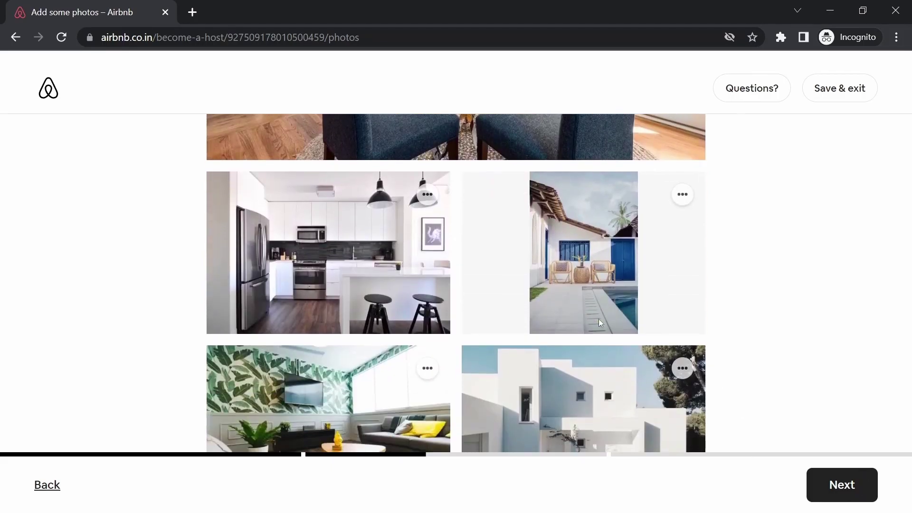
{"action": "scroll", "coordinate": [599, 318], "scroll_direction": "down", "scroll_amount": 2}
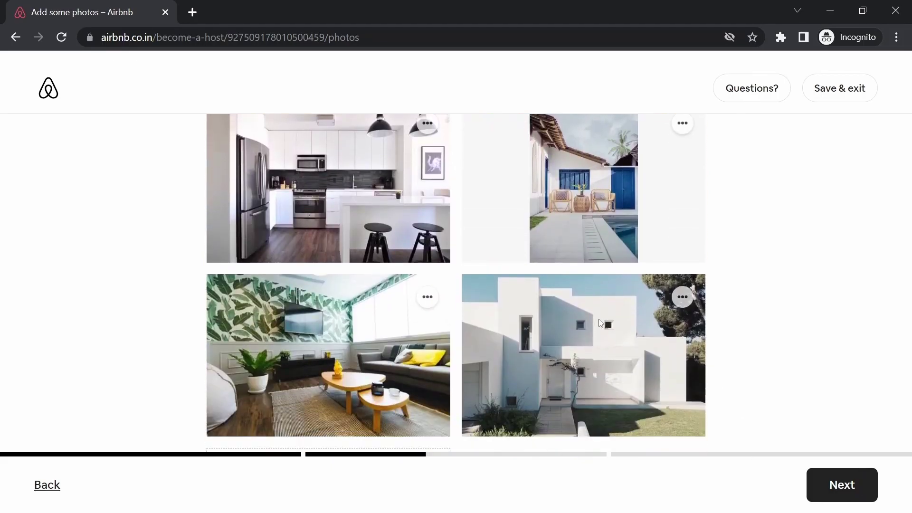
{"action": "left_click", "coordinate": [684, 294]}
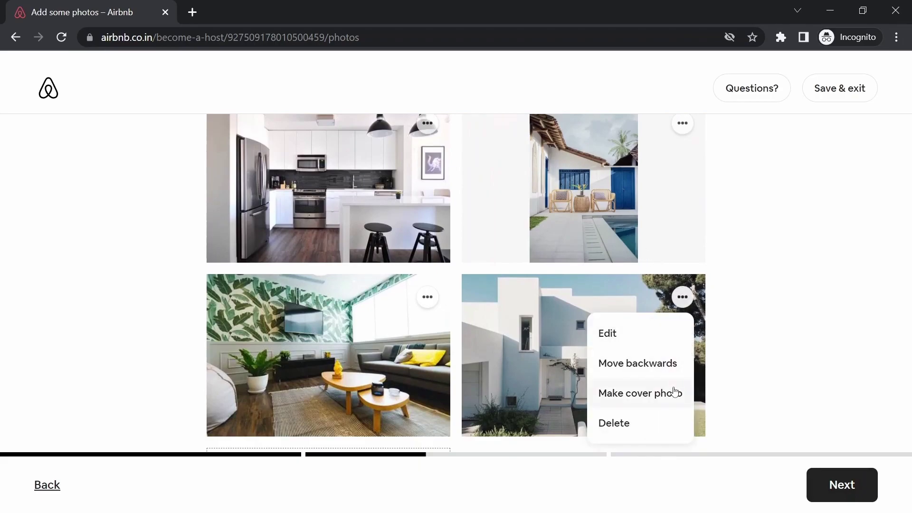
{"action": "left_click", "coordinate": [675, 392]}
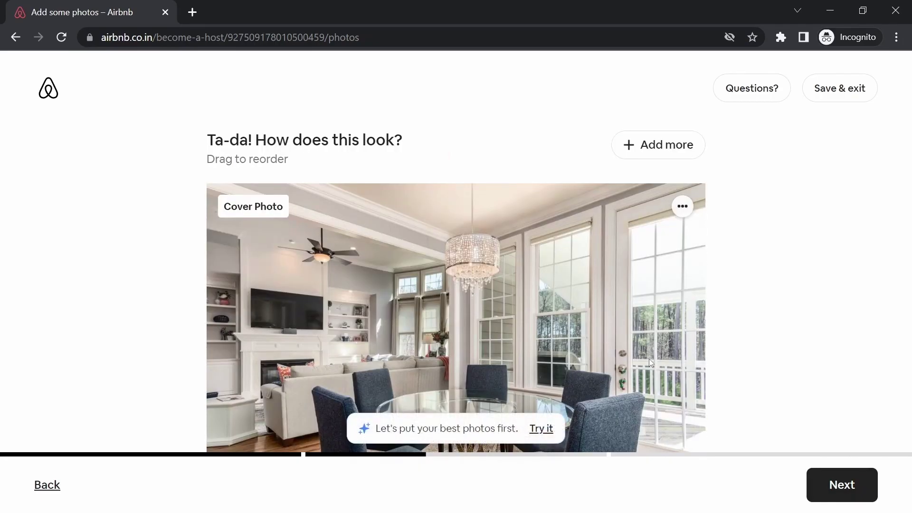
Switch the cover to the leaf-wallpaper living-room photo and finish the photos step.
{"action": "scroll", "coordinate": [648, 358], "scroll_direction": "down", "scroll_amount": 5}
{"action": "scroll", "coordinate": [495, 332], "scroll_direction": "down", "scroll_amount": 4}
{"action": "scroll", "coordinate": [495, 331], "scroll_direction": "down", "scroll_amount": 4}
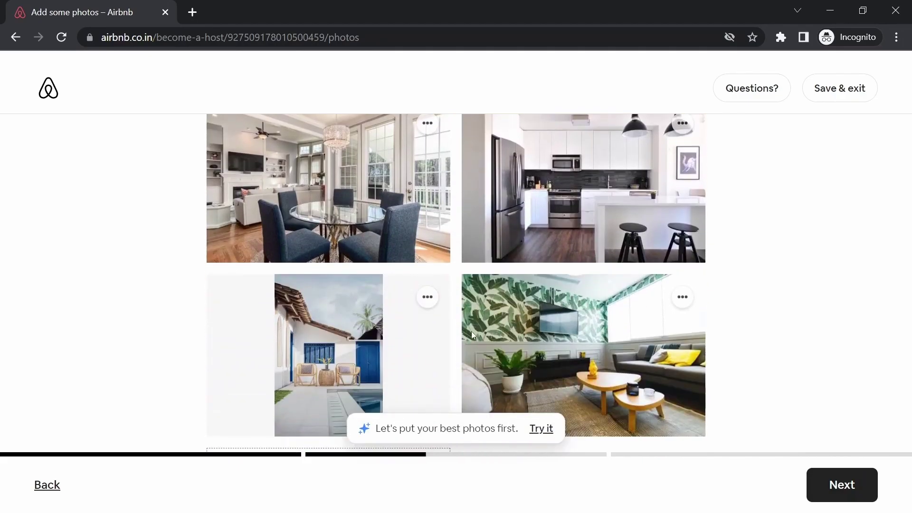
{"action": "left_click", "coordinate": [682, 155]}
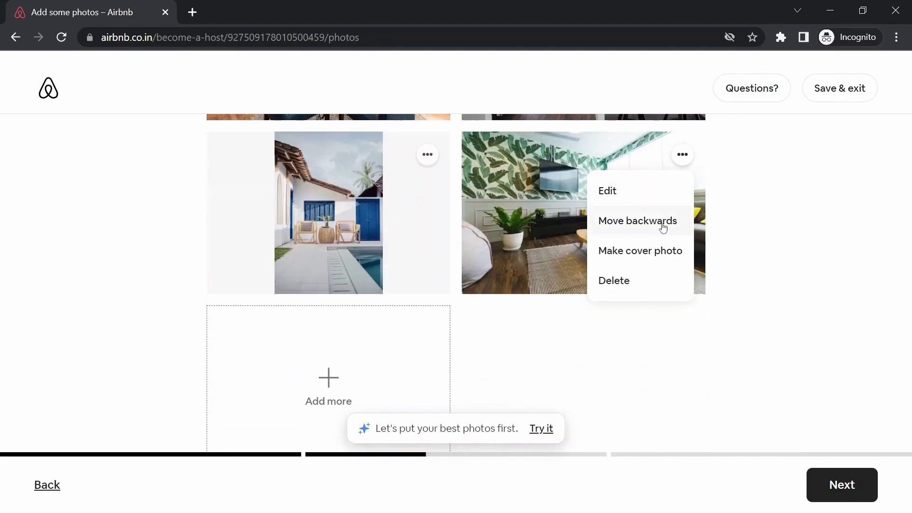
{"action": "left_click", "coordinate": [656, 252]}
{"action": "scroll", "coordinate": [656, 252], "scroll_direction": "up", "scroll_amount": 8}
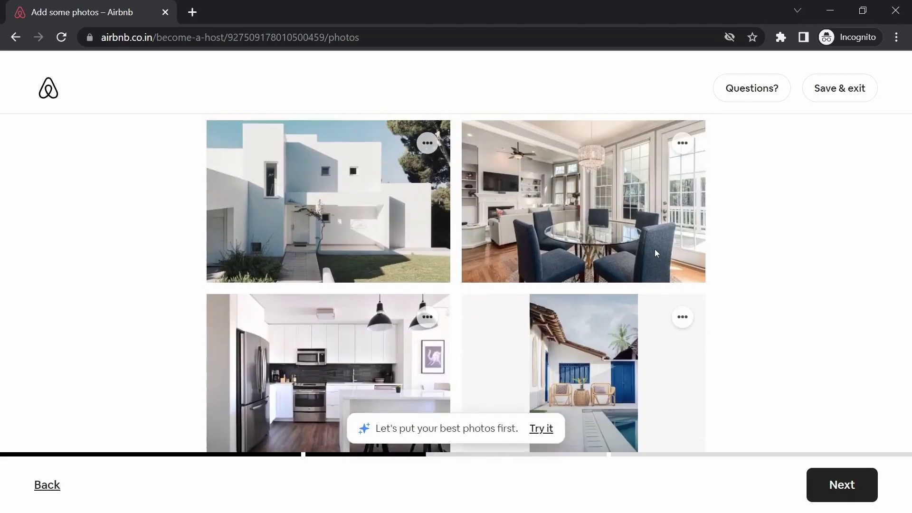
{"action": "scroll", "coordinate": [654, 249], "scroll_direction": "up", "scroll_amount": 2}
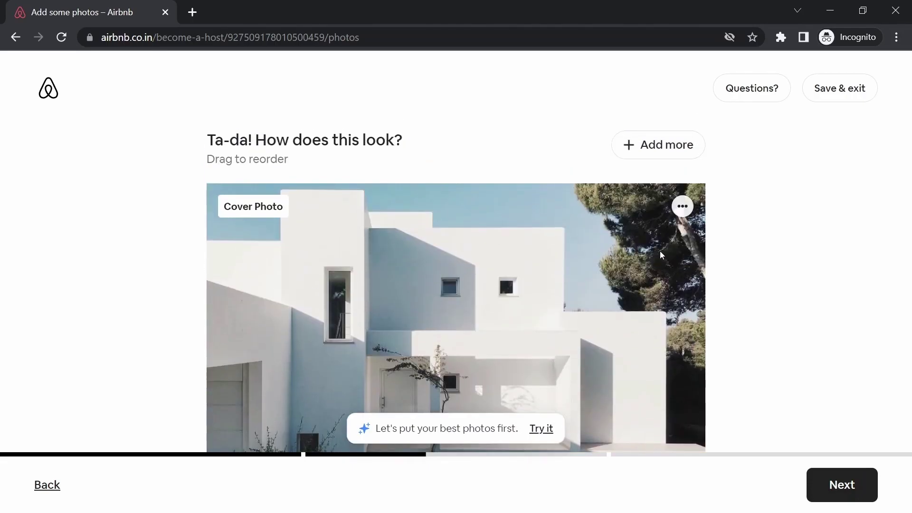
{"action": "left_click", "coordinate": [838, 483]}
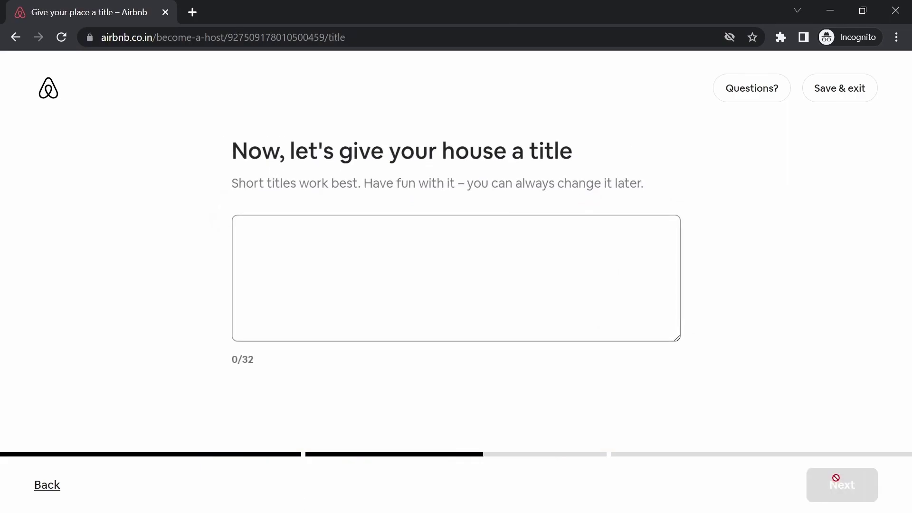
Title the listing 'Serene bungalow in city', fixing 'bunglow' with the spellcheck suggestion.
{"action": "left_click", "coordinate": [749, 91]}
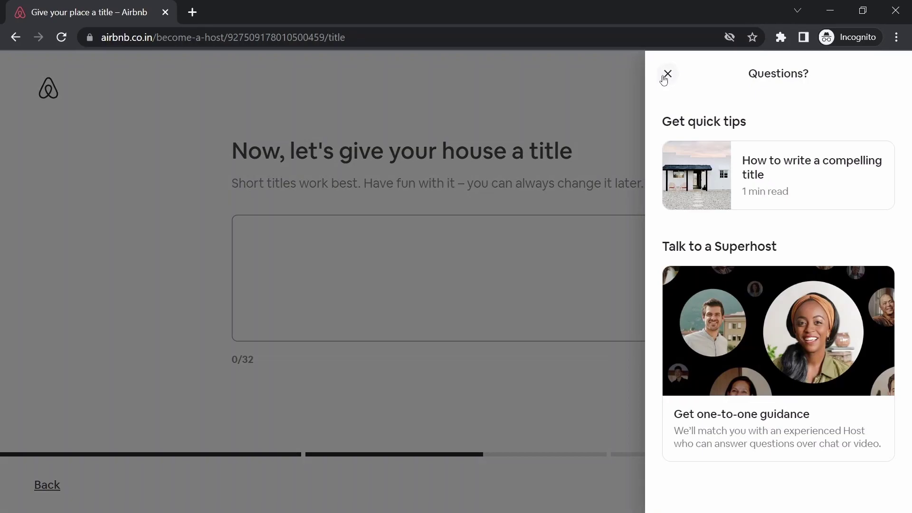
{"action": "left_click", "coordinate": [667, 74]}
{"action": "left_click", "coordinate": [432, 240]}
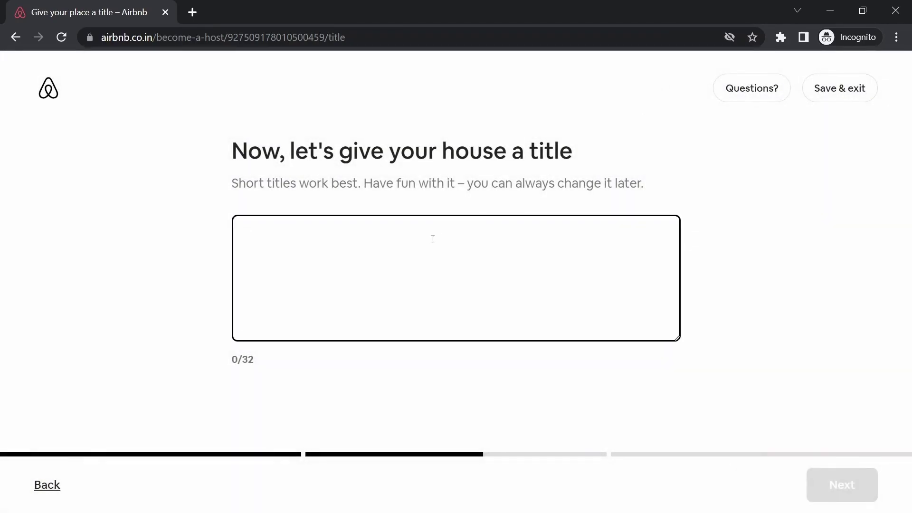
{"action": "type", "text": "Seren "}
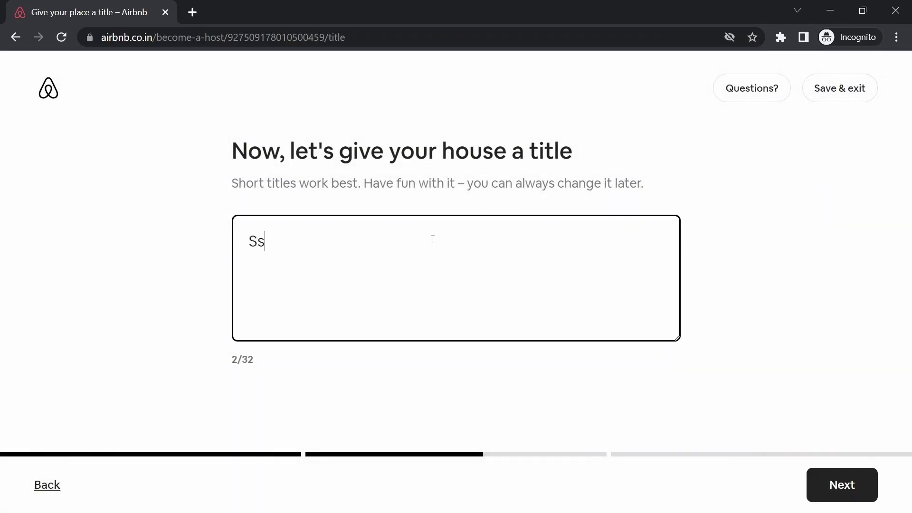
{"action": "type", "text": "Bu"}
{"action": "key", "text": "BackSpace"}
{"action": "key", "text": "BackSpace"}
{"action": "key", "text": "BackSpace"}
{"action": "type", "text": "e bunglow in city"}
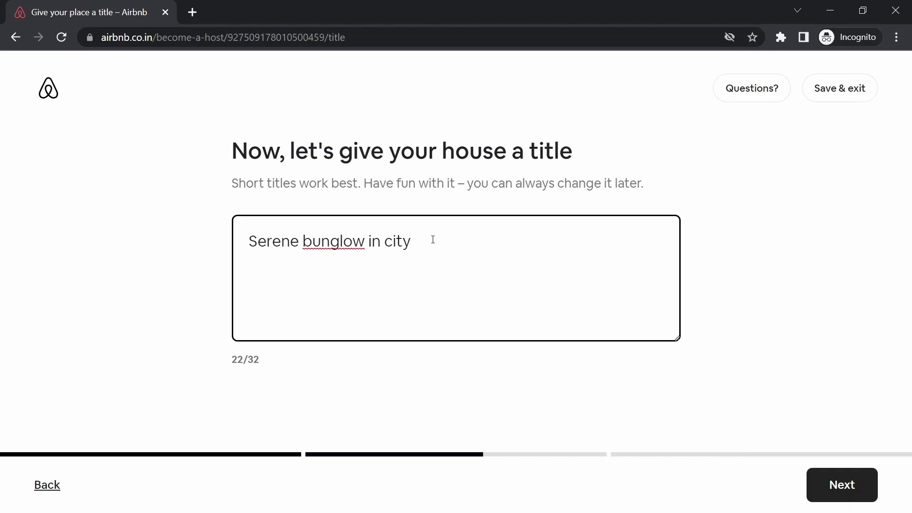
{"action": "right_click", "coordinate": [349, 242]}
{"action": "left_click", "coordinate": [358, 248]}
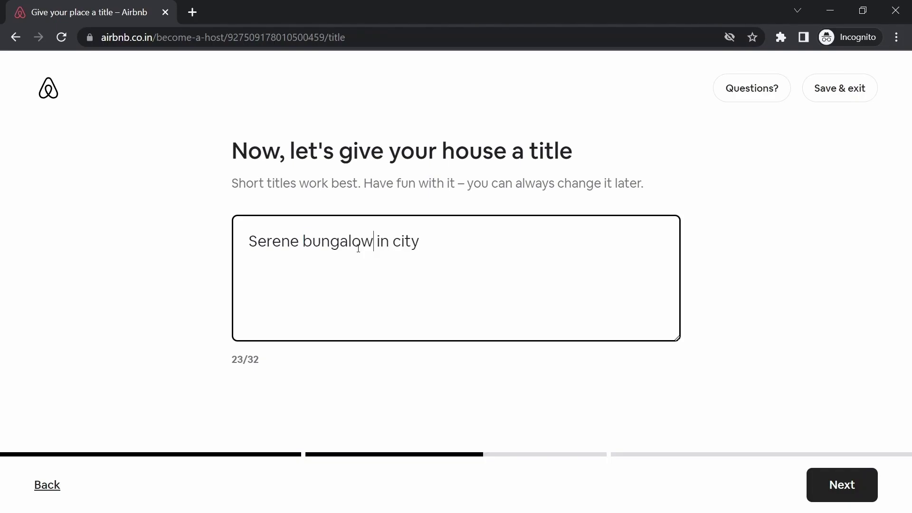
Choose Peaceful and Stylish as the listing's highlights.
{"action": "left_click", "coordinate": [838, 491]}
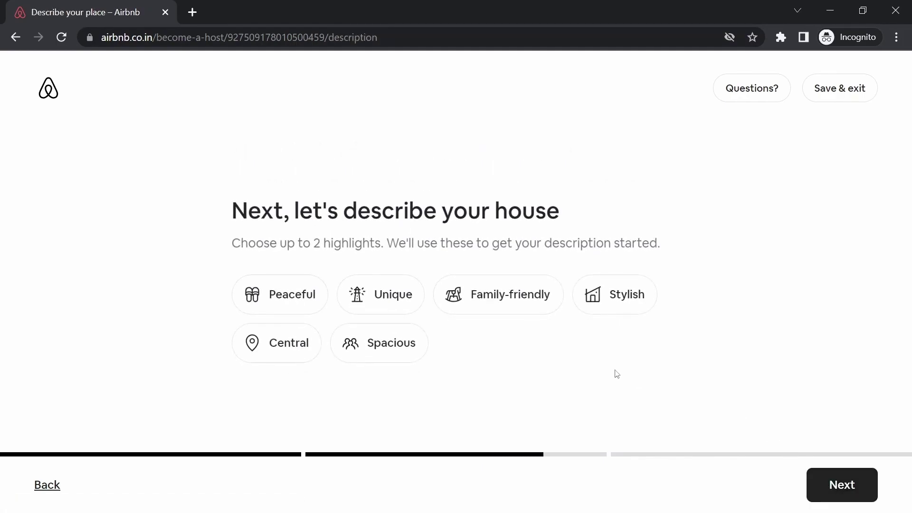
{"action": "left_click", "coordinate": [307, 304]}
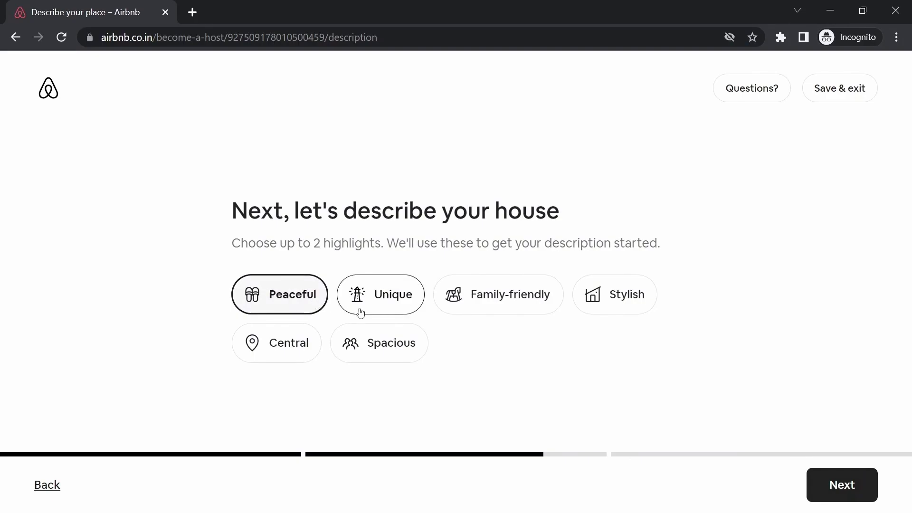
{"action": "left_click", "coordinate": [595, 297]}
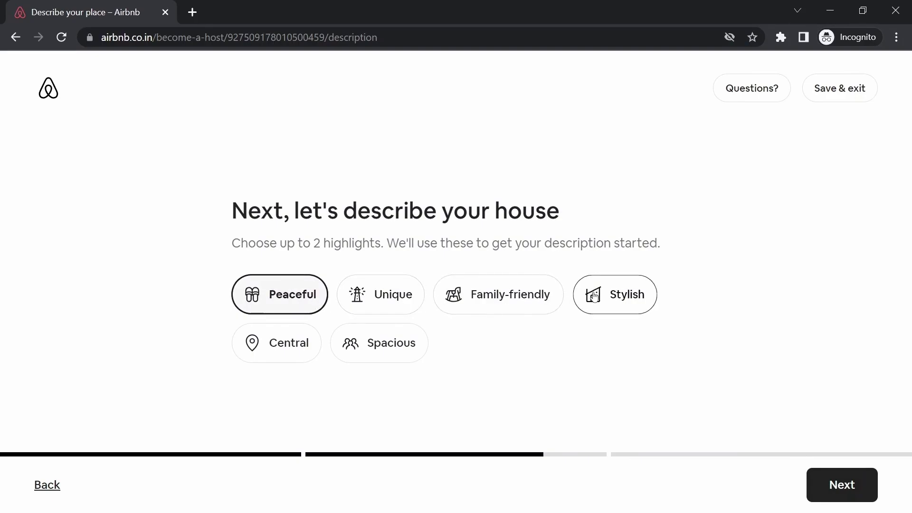
Add the line 'Calm life in this bunglaow awaits you' below the suggested description.
{"action": "left_click", "coordinate": [832, 482]}
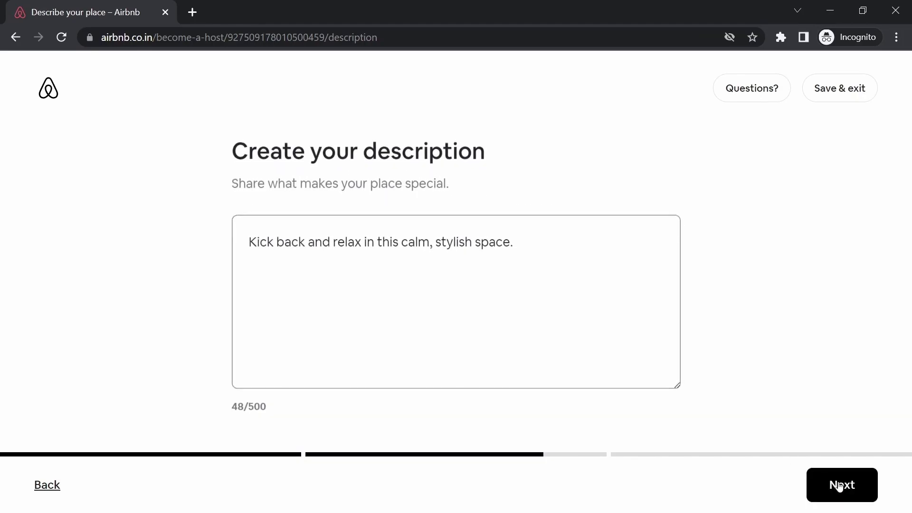
{"action": "left_click", "coordinate": [532, 244]}
{"action": "key", "text": "Return"}
{"action": "key", "text": "Return"}
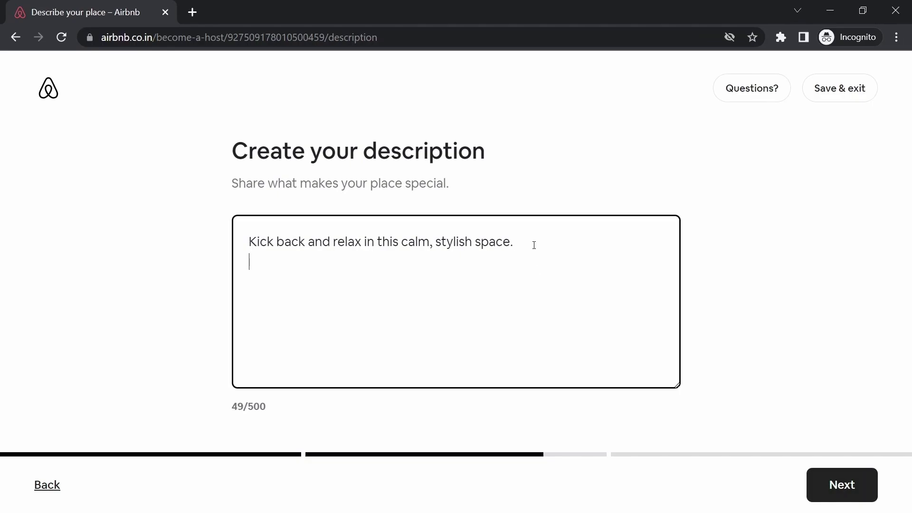
{"action": "type", "text": "Calm life in"}
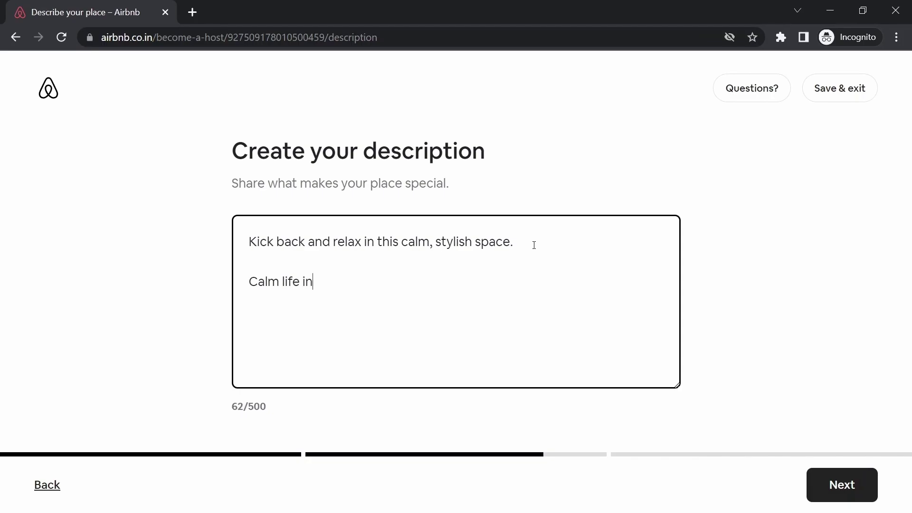
{"action": "type", "text": " this bunglaw awa"}
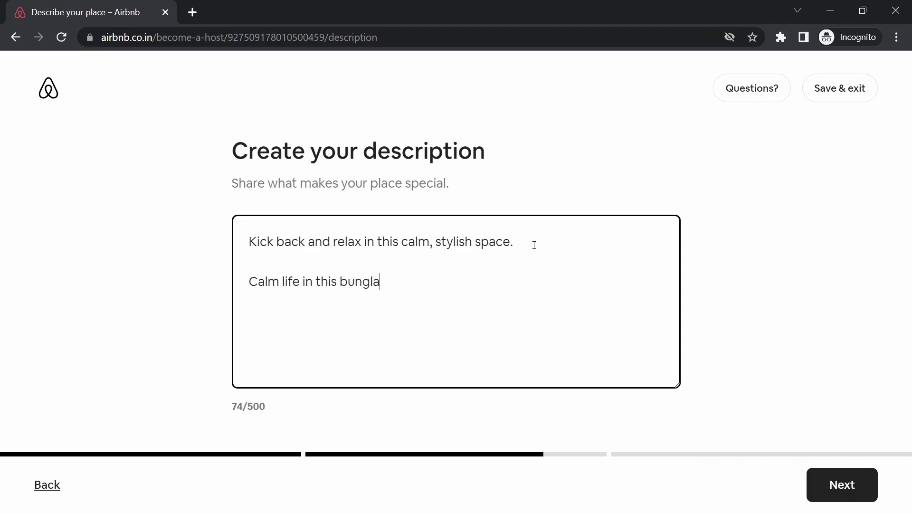
{"action": "key", "text": "BackSpace"}
{"action": "key", "text": "BackSpace"}
{"action": "key", "text": "BackSpace"}
{"action": "key", "text": "BackSpace"}
{"action": "key", "text": "BackSpace"}
{"action": "type", "text": "ow awaits you"}
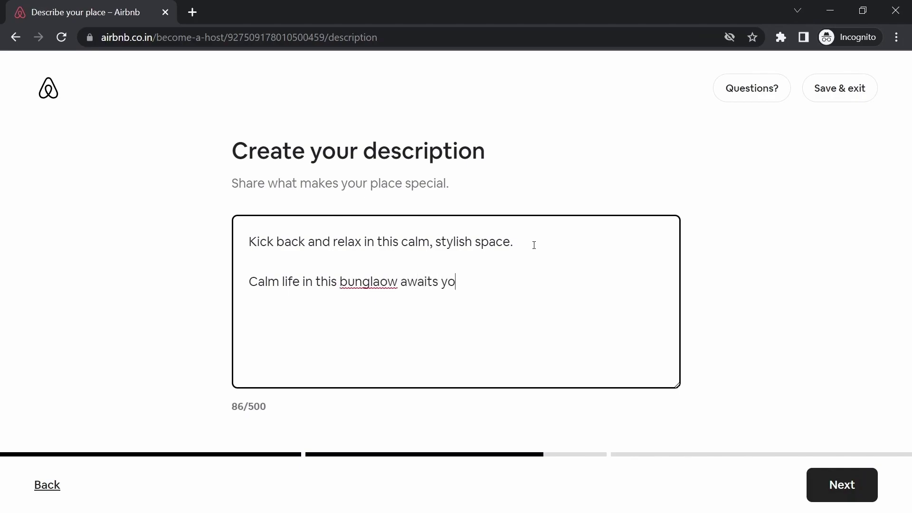
{"action": "left_click", "coordinate": [836, 482]}
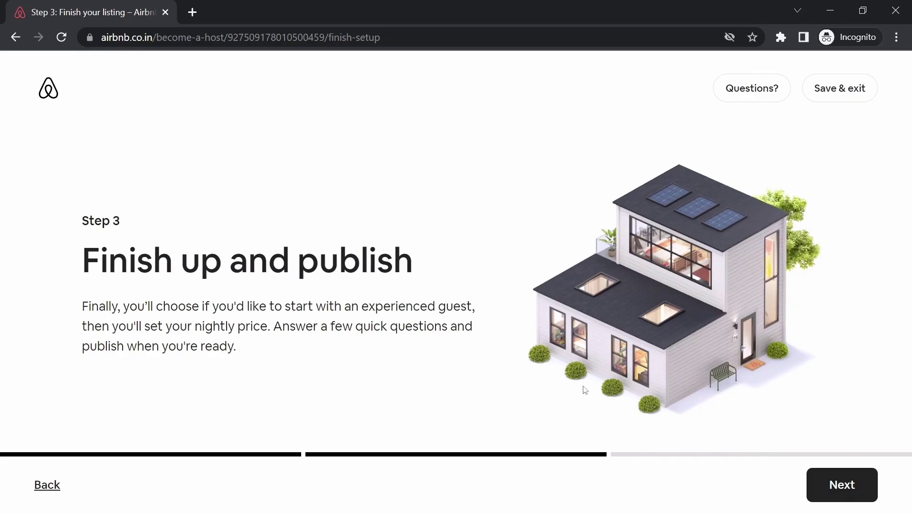
Move past the Step 3 introduction, keeping Any Airbnb guest for the first booking.
{"action": "left_click", "coordinate": [847, 483]}
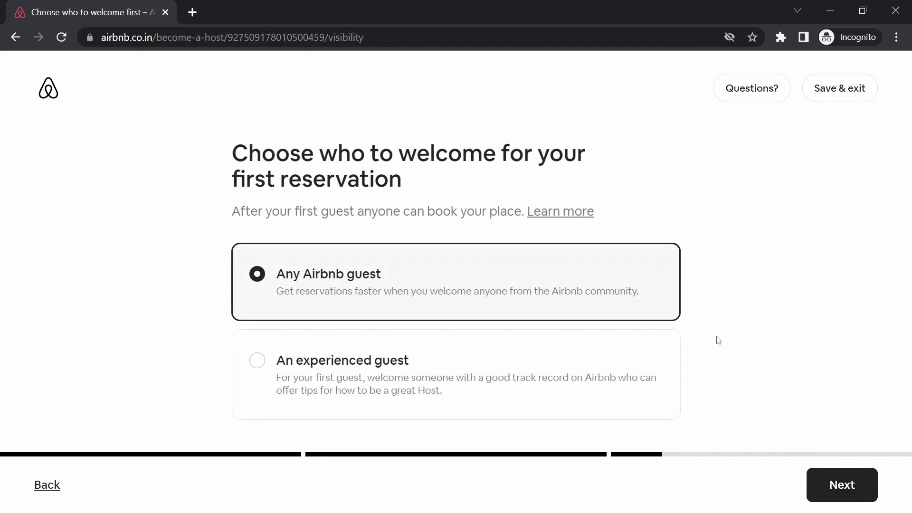
{"action": "left_click", "coordinate": [839, 483]}
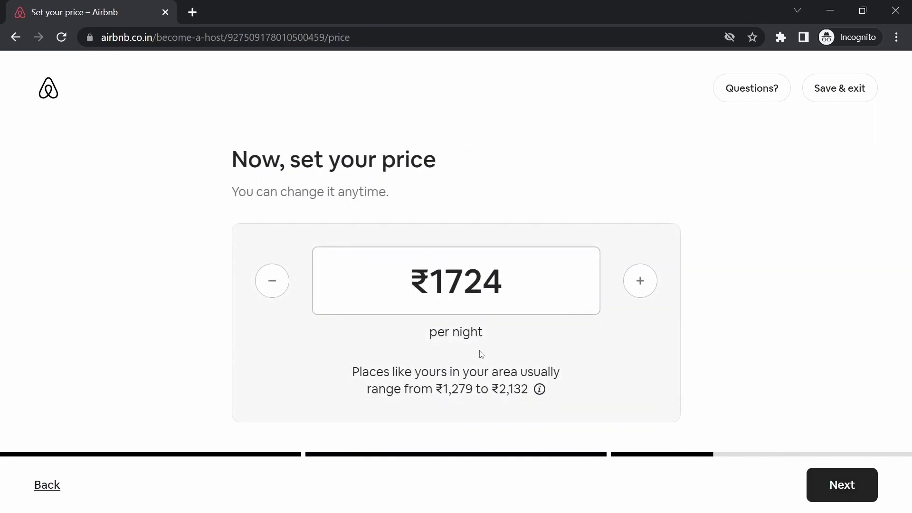
Raise the nightly price to ₹1924 and keep the three suggested discounts.
{"action": "left_click", "coordinate": [640, 282]}
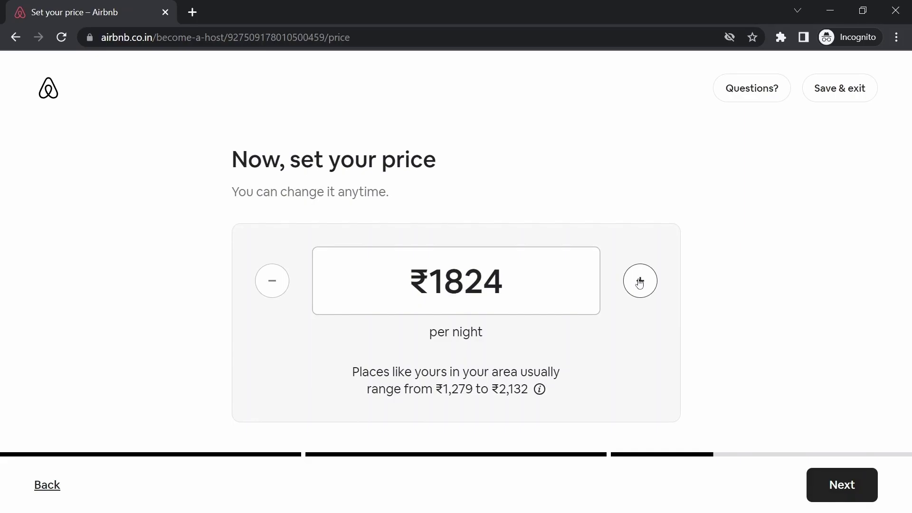
{"action": "left_click", "coordinate": [640, 281]}
{"action": "left_click", "coordinate": [848, 473]}
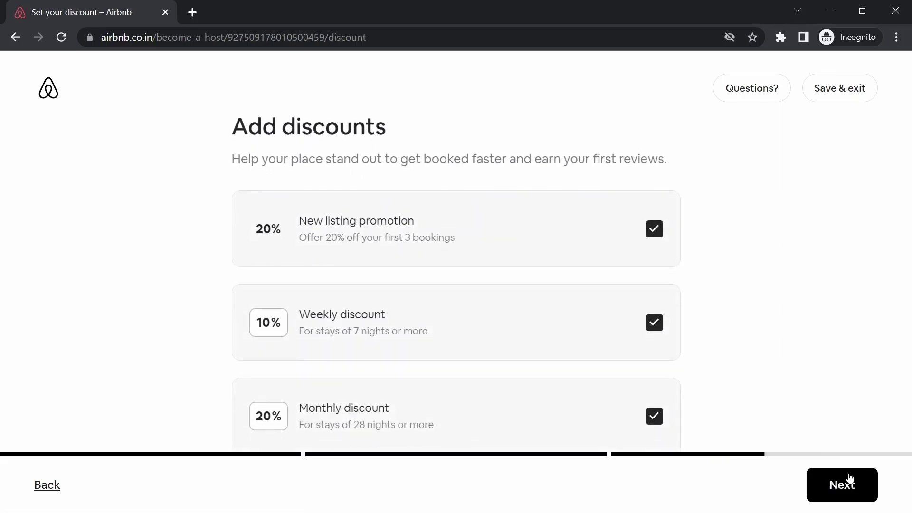
{"action": "scroll", "coordinate": [725, 351], "scroll_direction": "down", "scroll_amount": 1}
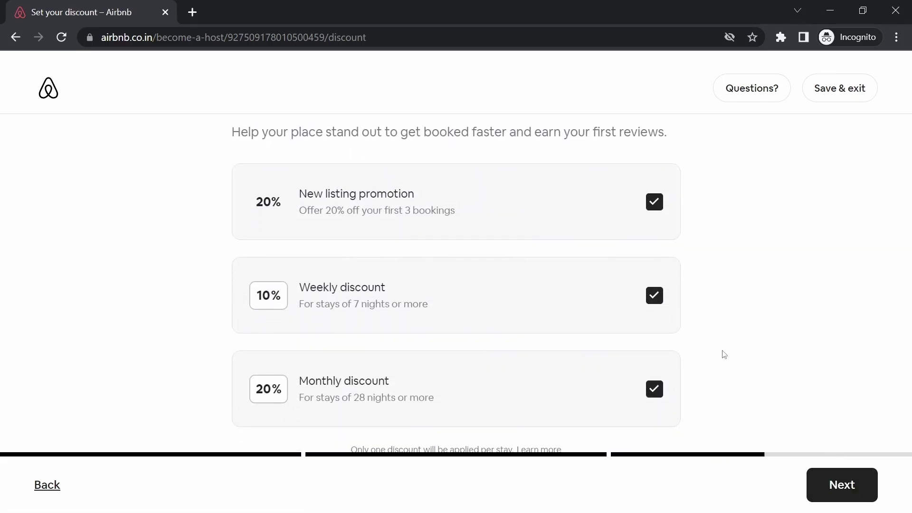
{"action": "left_click", "coordinate": [822, 478]}
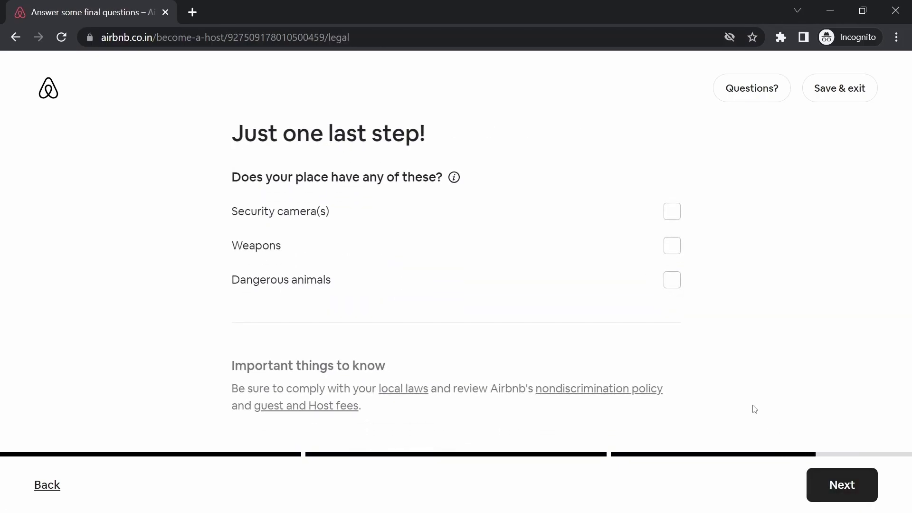
Submit the safety questions with nothing ticked, view the full listing preview, then continue.
{"action": "left_click", "coordinate": [818, 480]}
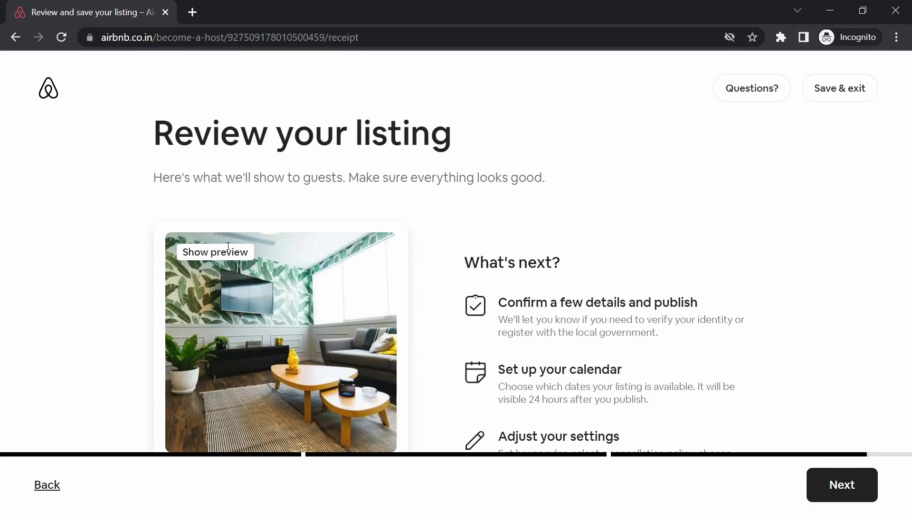
{"action": "scroll", "coordinate": [228, 245], "scroll_direction": "down", "scroll_amount": 2}
{"action": "left_click", "coordinate": [274, 344]}
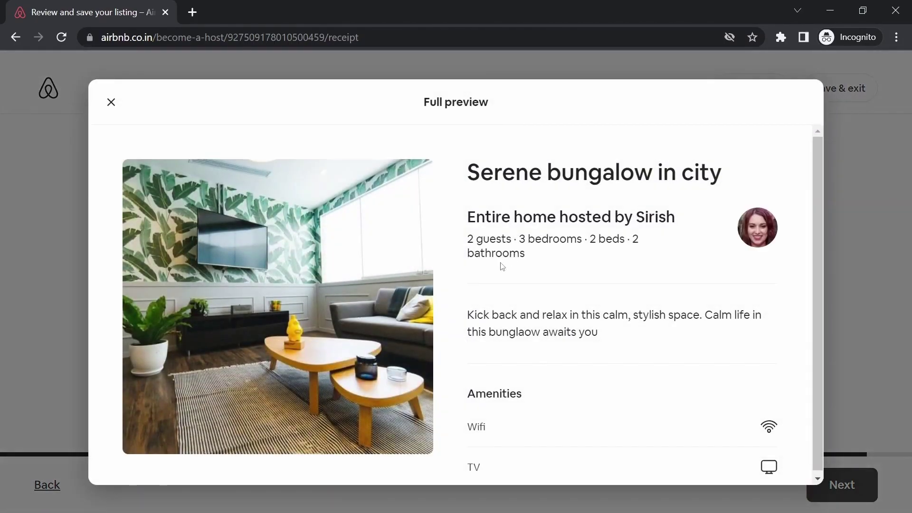
{"action": "scroll", "coordinate": [478, 309], "scroll_direction": "down", "scroll_amount": 3}
{"action": "scroll", "coordinate": [477, 309], "scroll_direction": "down", "scroll_amount": 4}
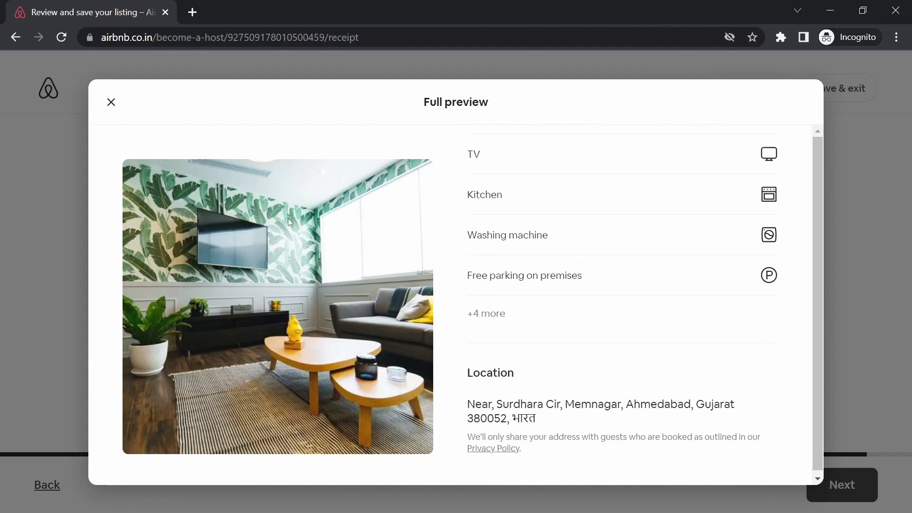
{"action": "left_click", "coordinate": [111, 104]}
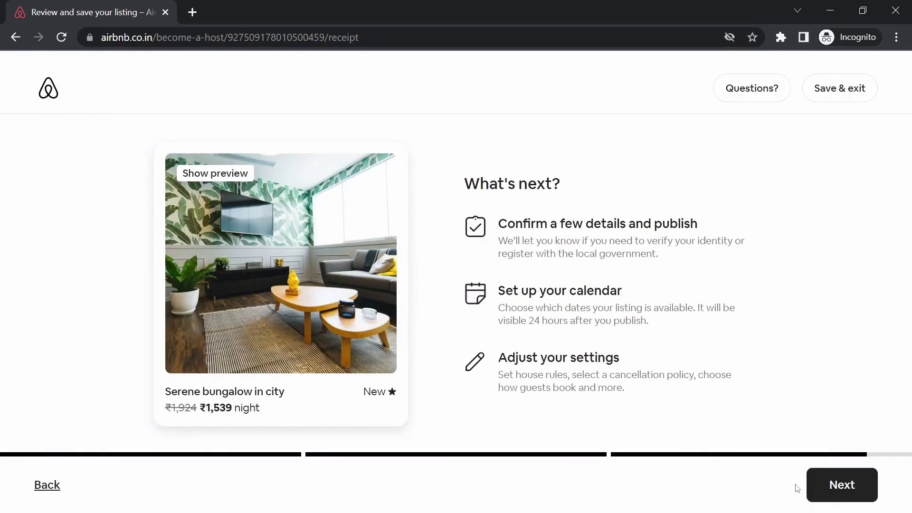
{"action": "left_click", "coordinate": [835, 484]}
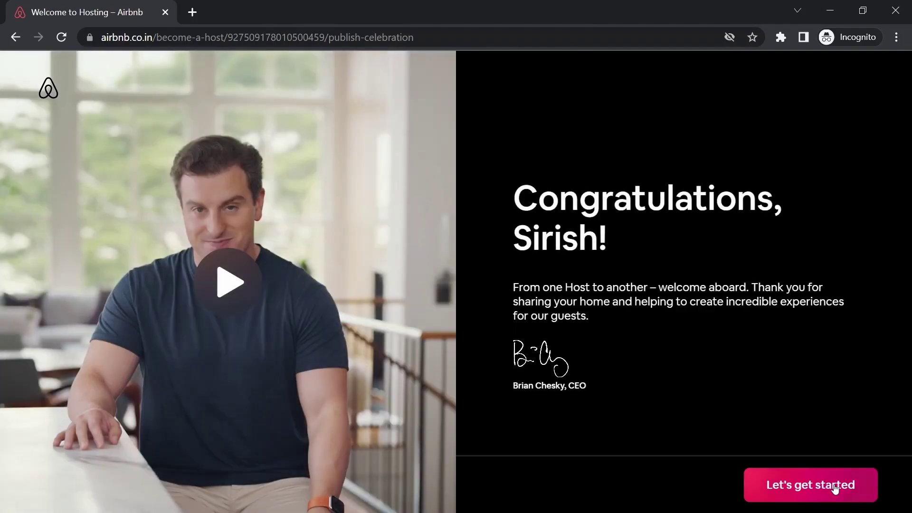
Play and pause the welcome video, then go on to the host dashboard.
{"action": "left_click", "coordinate": [238, 297]}
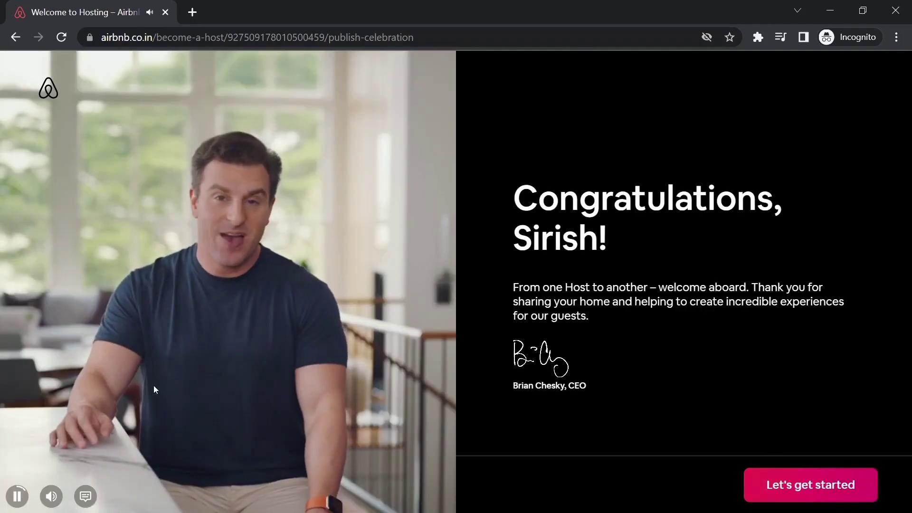
{"action": "left_click", "coordinate": [17, 496]}
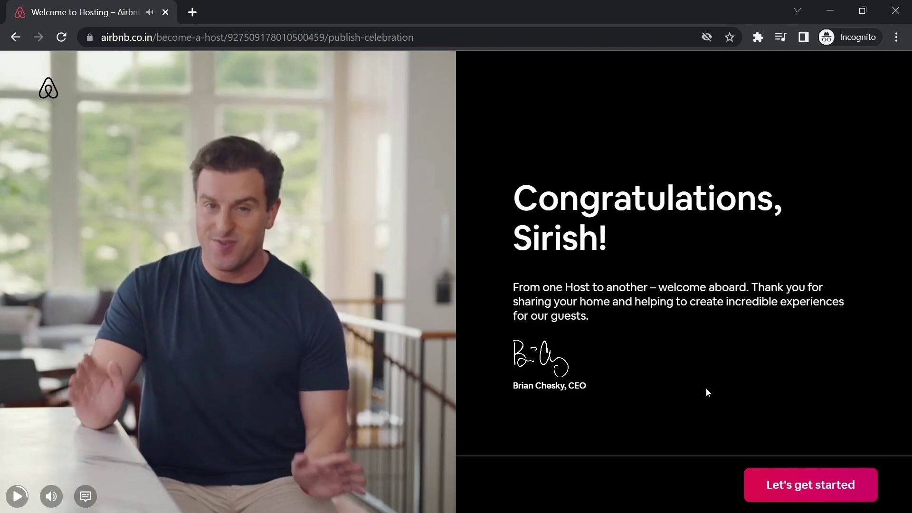
{"action": "left_click", "coordinate": [782, 494]}
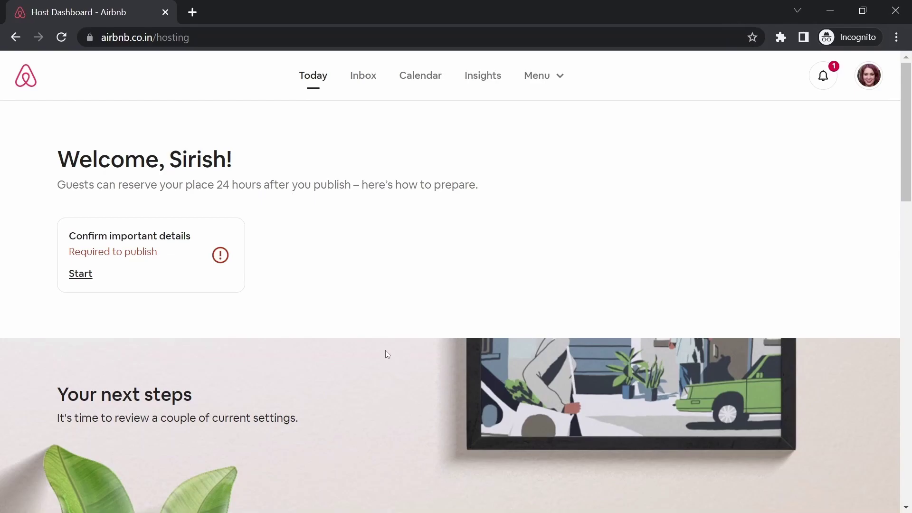
Scroll through the Your next steps cards, then start Confirm important details.
{"action": "scroll", "coordinate": [386, 355], "scroll_direction": "down", "scroll_amount": 2}
{"action": "scroll", "coordinate": [386, 354], "scroll_direction": "down", "scroll_amount": 3}
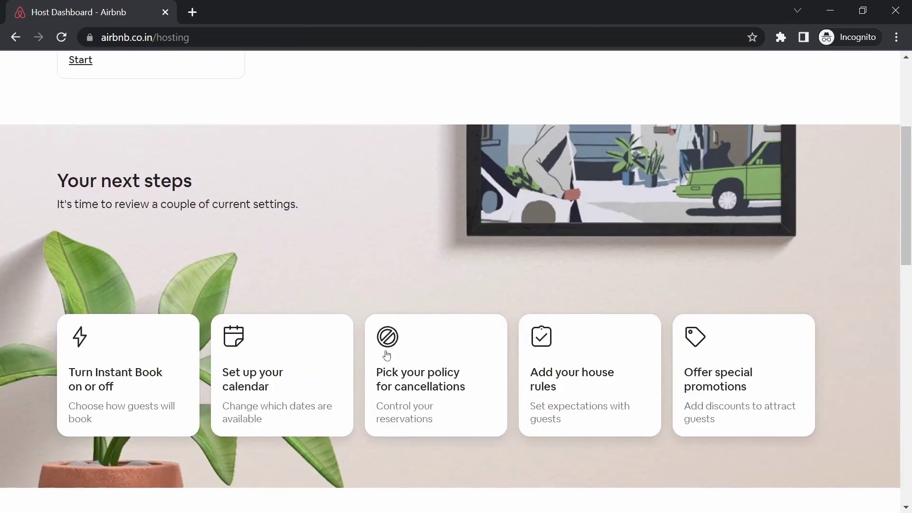
{"action": "scroll", "coordinate": [387, 354], "scroll_direction": "down", "scroll_amount": 3}
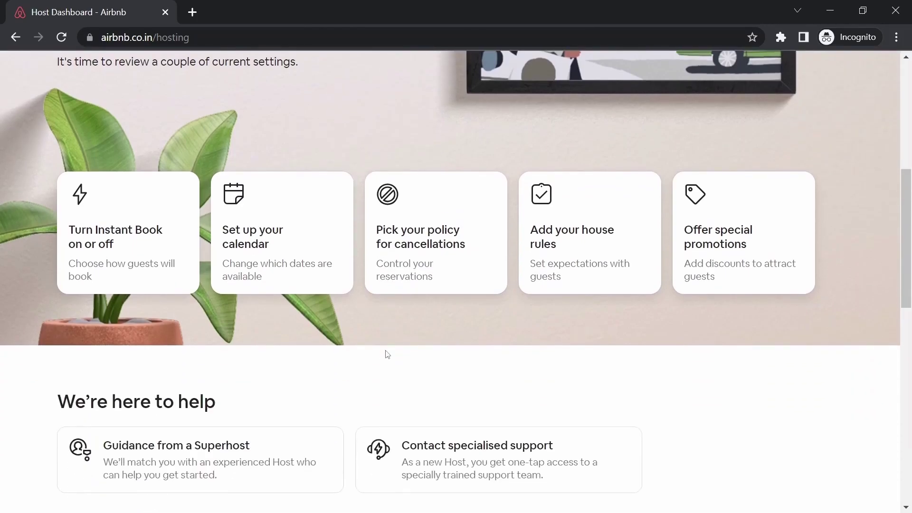
{"action": "scroll", "coordinate": [388, 354], "scroll_direction": "up", "scroll_amount": 2}
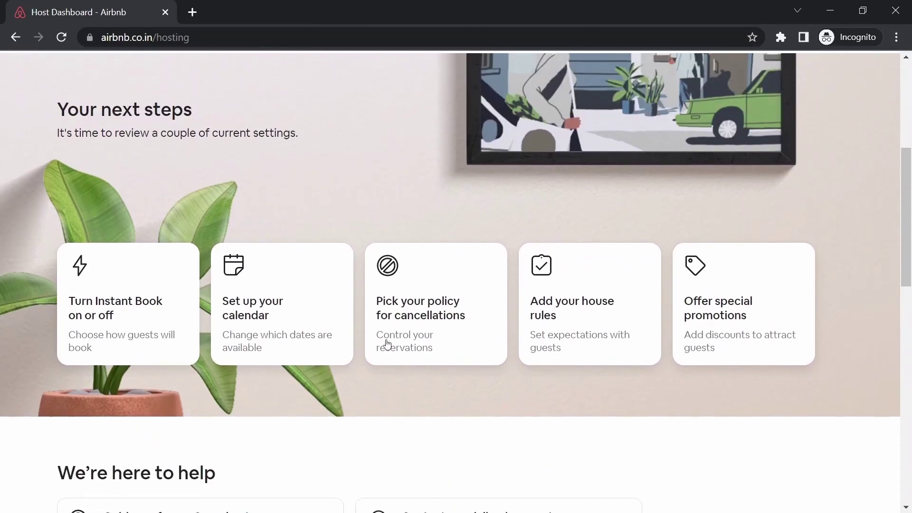
{"action": "scroll", "coordinate": [387, 349], "scroll_direction": "up", "scroll_amount": 4}
{"action": "scroll", "coordinate": [388, 345], "scroll_direction": "up", "scroll_amount": 1}
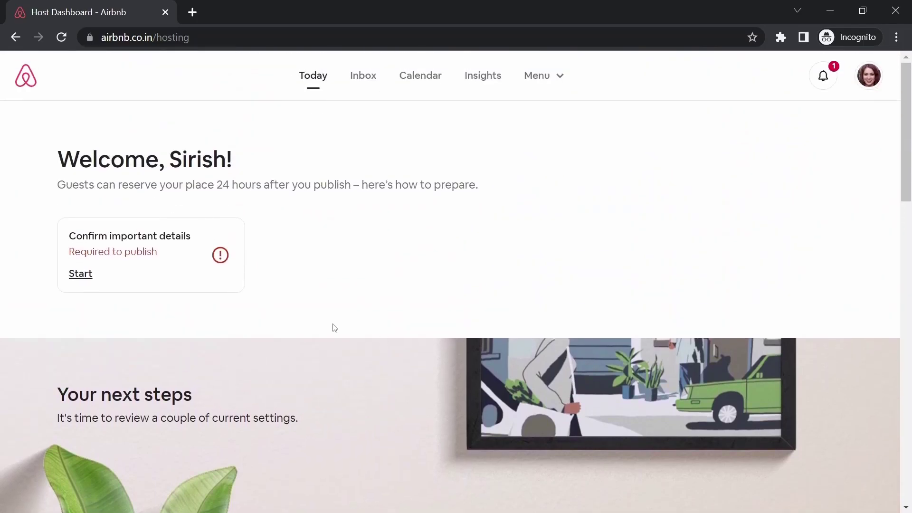
{"action": "left_click", "coordinate": [85, 277]}
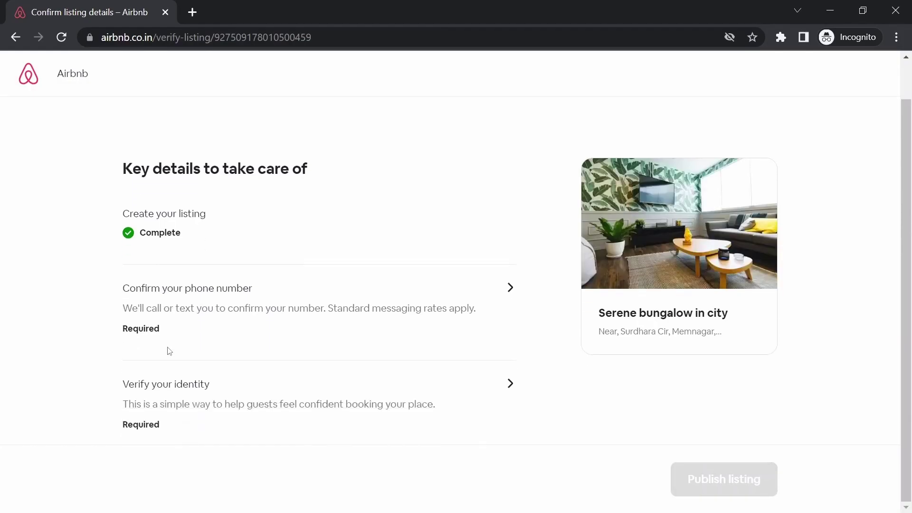
Start identity verification by uploading an existing photo of an identity card.
{"action": "left_click", "coordinate": [507, 389]}
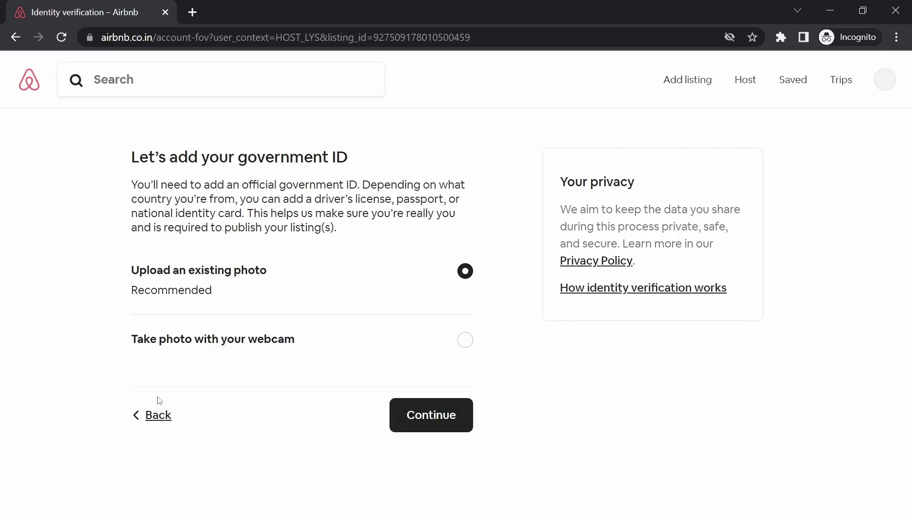
{"action": "left_click", "coordinate": [415, 405]}
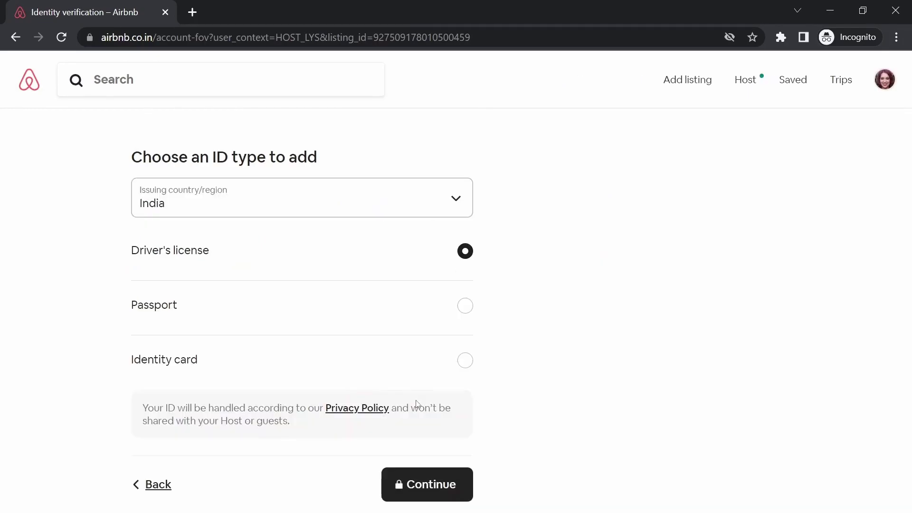
{"action": "left_click", "coordinate": [465, 360]}
{"action": "left_click", "coordinate": [428, 480]}
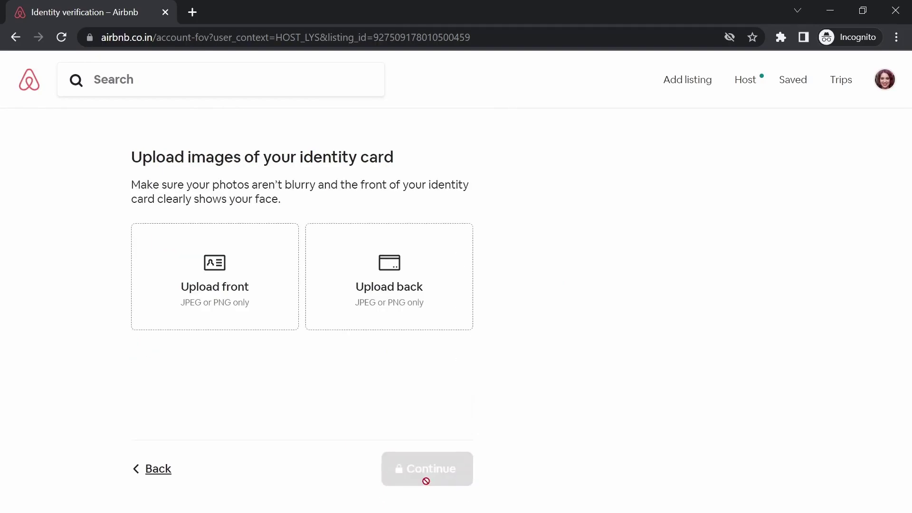
Upload the ID Front and ID Back images and submit them.
{"action": "left_click", "coordinate": [247, 290]}
{"action": "double_click", "coordinate": [288, 238]}
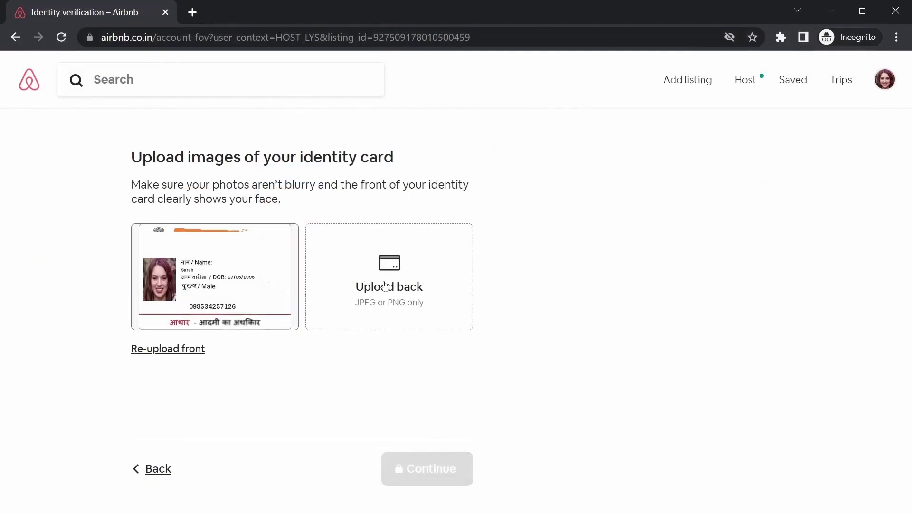
{"action": "left_click", "coordinate": [385, 285]}
{"action": "double_click", "coordinate": [210, 222]}
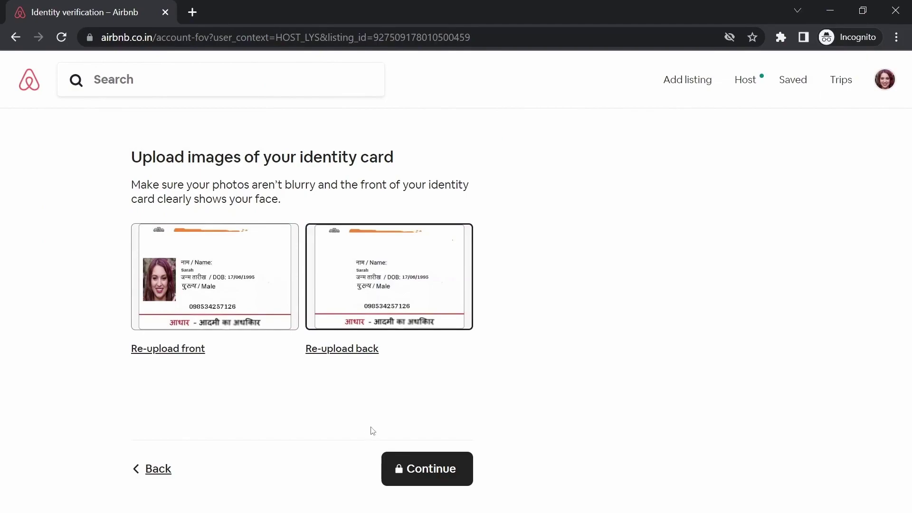
{"action": "left_click", "coordinate": [398, 460]}
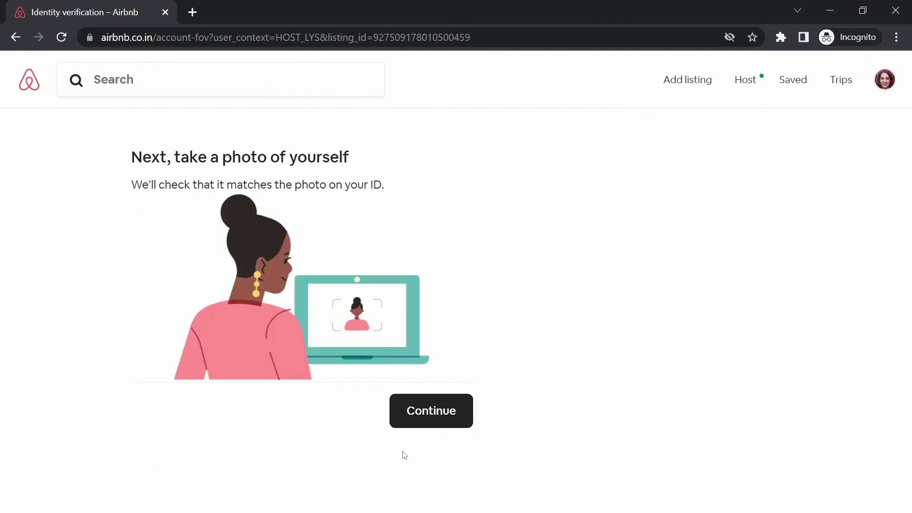
Allow camera access, take a selfie in manual mode, and submit it.
{"action": "left_click", "coordinate": [422, 408]}
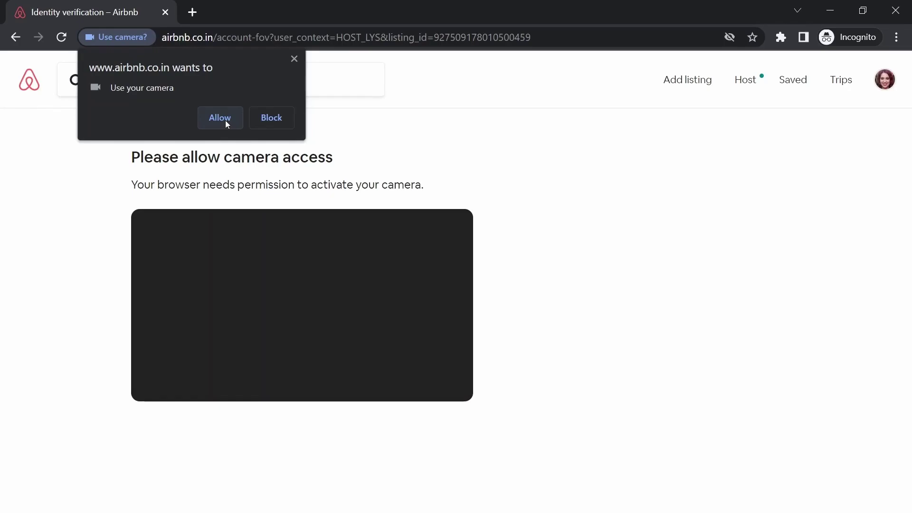
{"action": "left_click", "coordinate": [225, 120]}
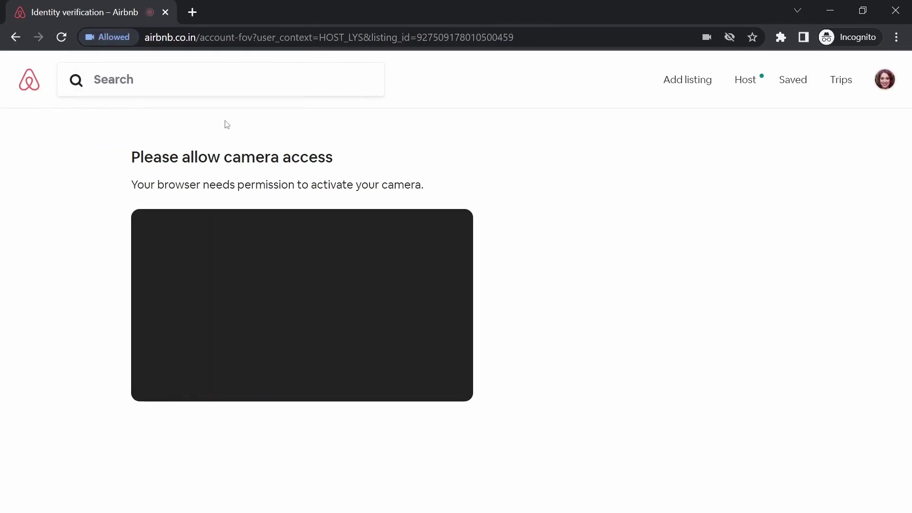
{"action": "left_click", "coordinate": [357, 418]}
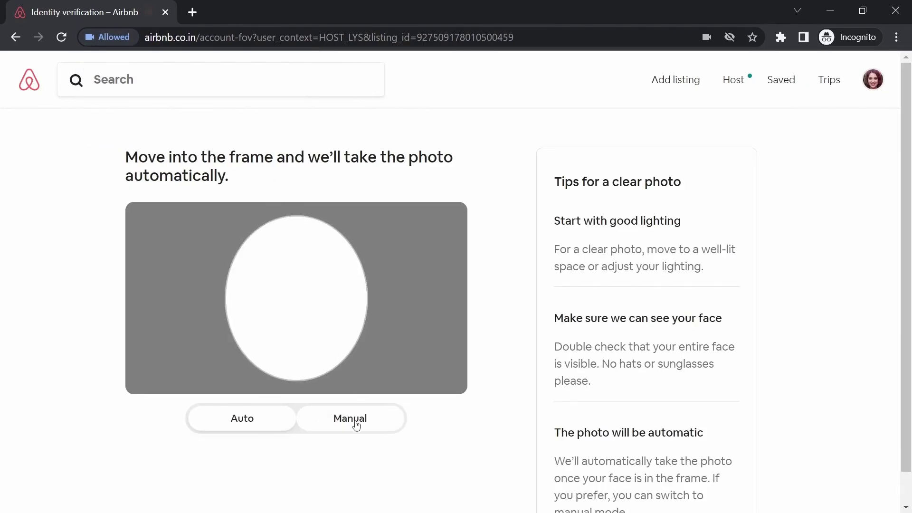
{"action": "left_click", "coordinate": [422, 480]}
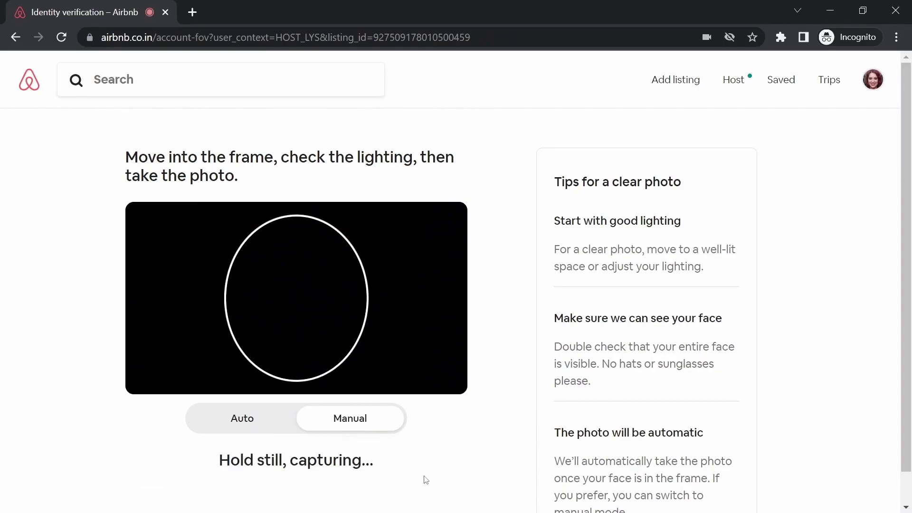
{"action": "left_click", "coordinate": [424, 480]}
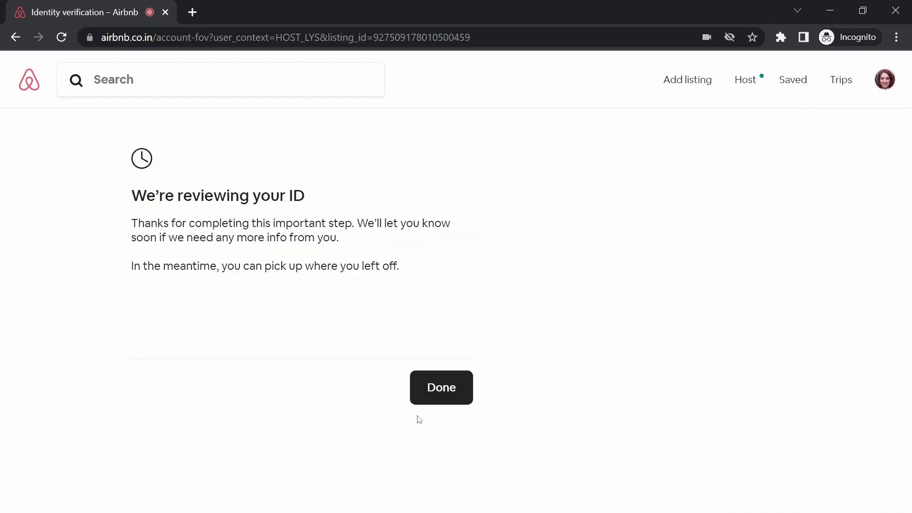
{"action": "left_click", "coordinate": [418, 391]}
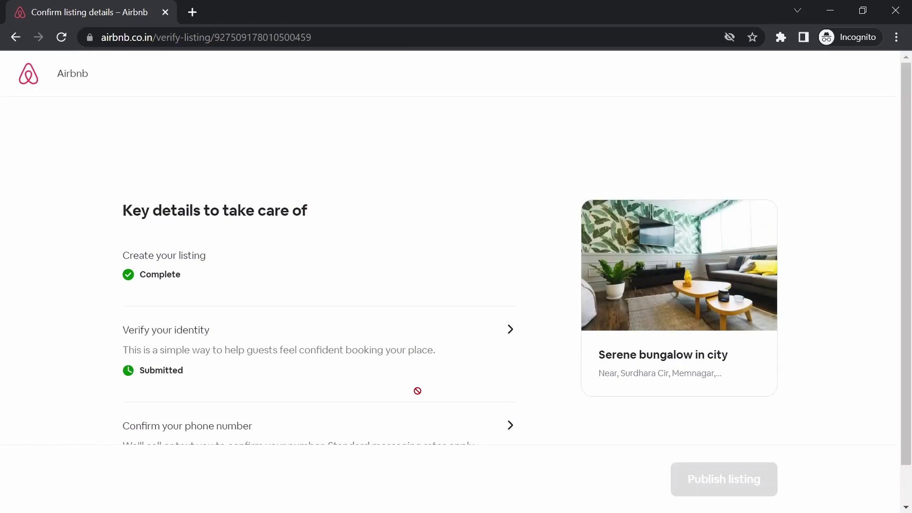
Confirm the contact phone number with India (+91) and enter the 4-digit verification code.
{"action": "scroll", "coordinate": [417, 390], "scroll_direction": "down", "scroll_amount": 1}
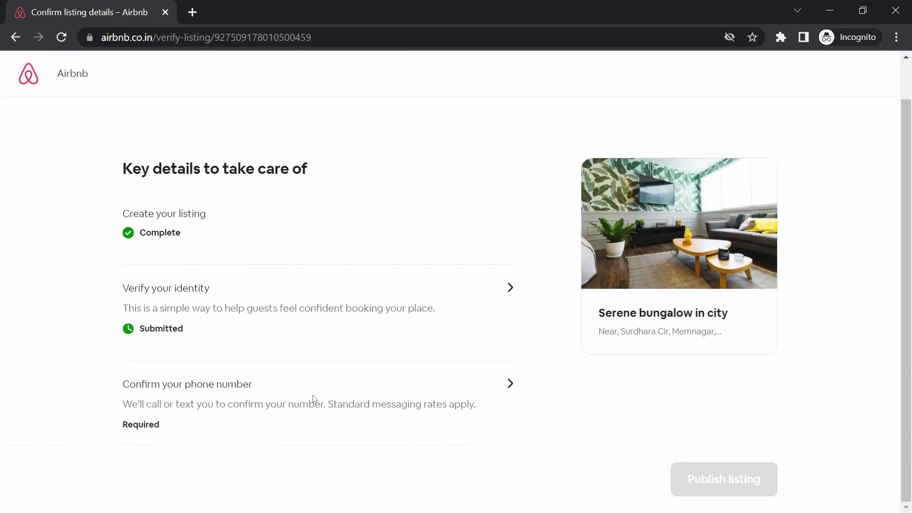
{"action": "left_click", "coordinate": [296, 388]}
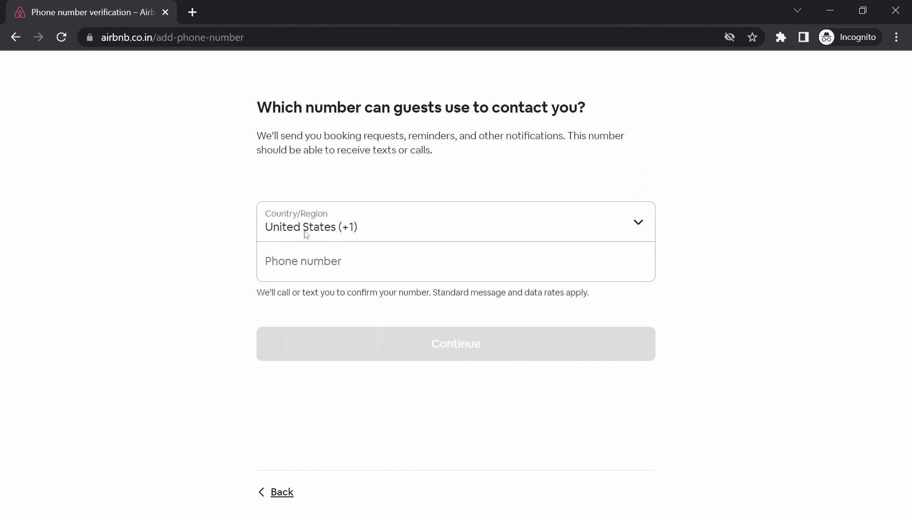
{"action": "left_click", "coordinate": [306, 228]}
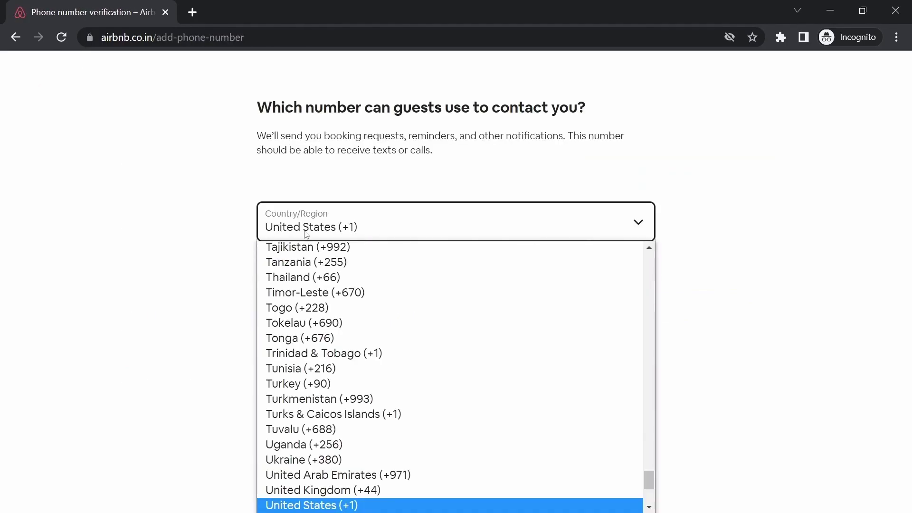
{"action": "key", "text": "i"}
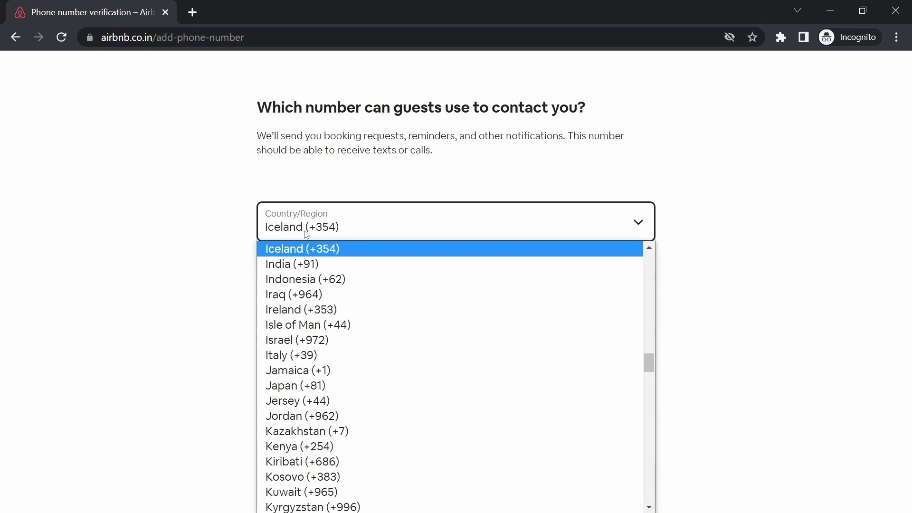
{"action": "key", "text": "n"}
{"action": "key", "text": "Return"}
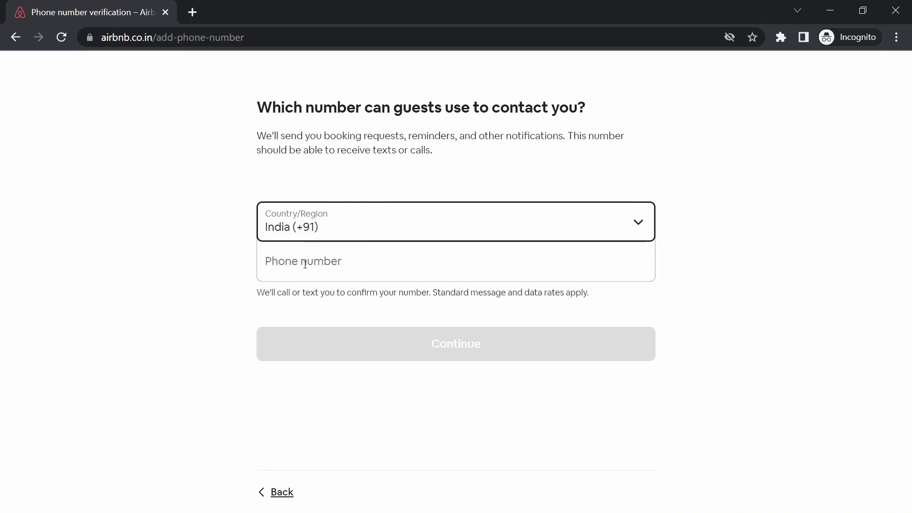
{"action": "left_click", "coordinate": [305, 264]}
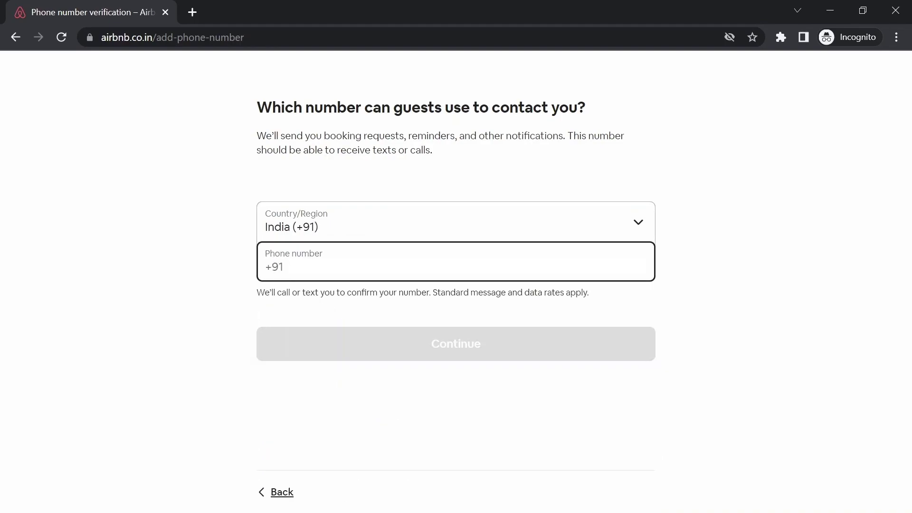
{"action": "left_click", "coordinate": [433, 338]}
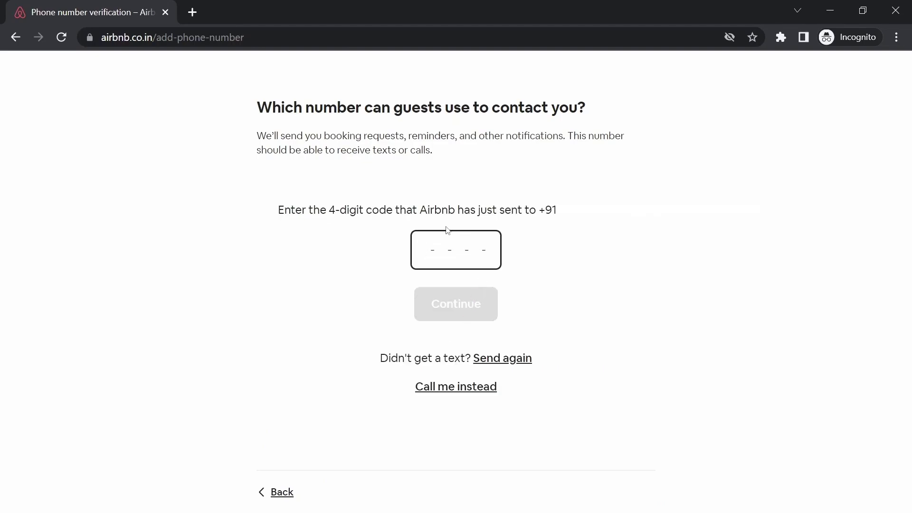
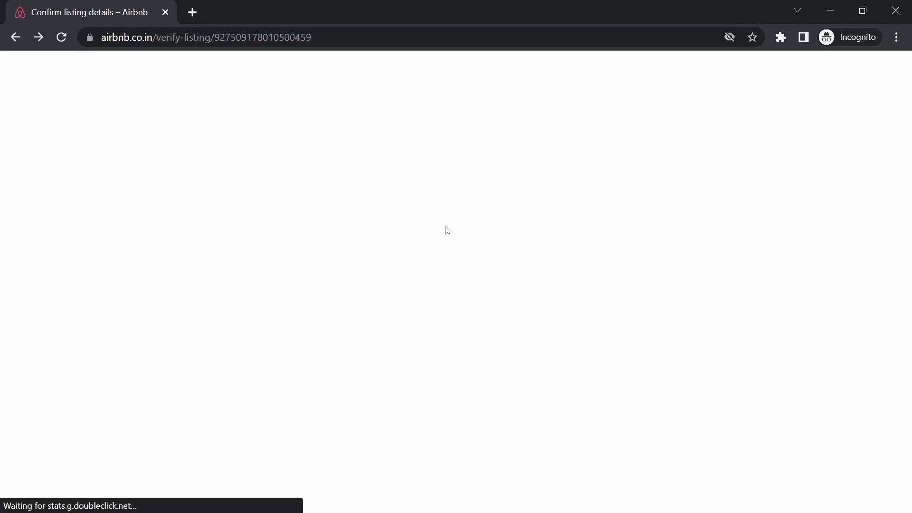
Go back through the browser history to the host dashboard.
{"action": "left_click", "coordinate": [6, 34]}
{"action": "right_click", "coordinate": [4, 42]}
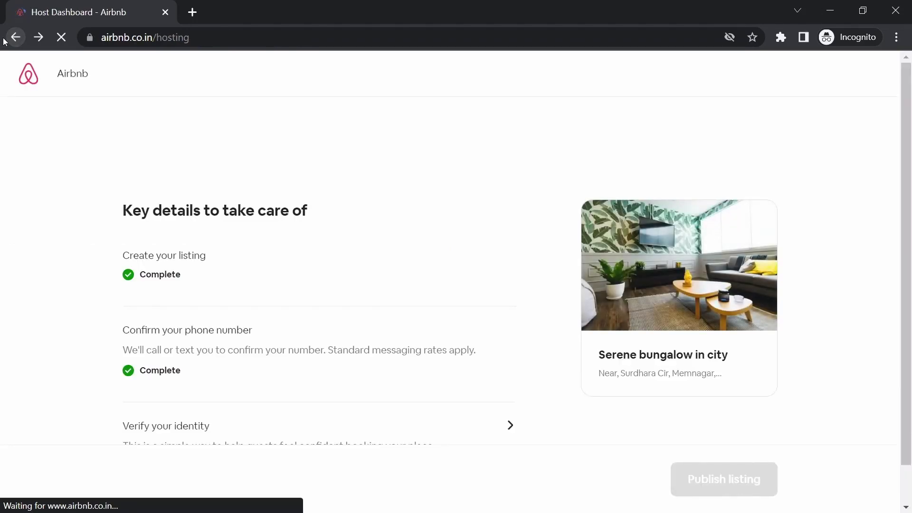
{"action": "right_click", "coordinate": [3, 42]}
{"action": "left_click", "coordinate": [641, 192]}
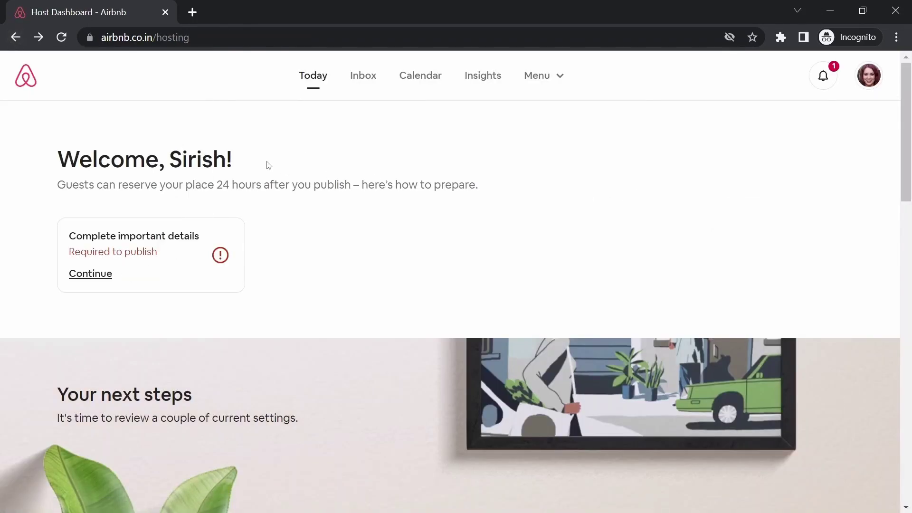
Check Instant Book, then confirm the calendar with 1-night minimum and 365-night maximum stays.
{"action": "scroll", "coordinate": [268, 165], "scroll_direction": "down", "scroll_amount": 6}
{"action": "scroll", "coordinate": [250, 154], "scroll_direction": "down", "scroll_amount": 2}
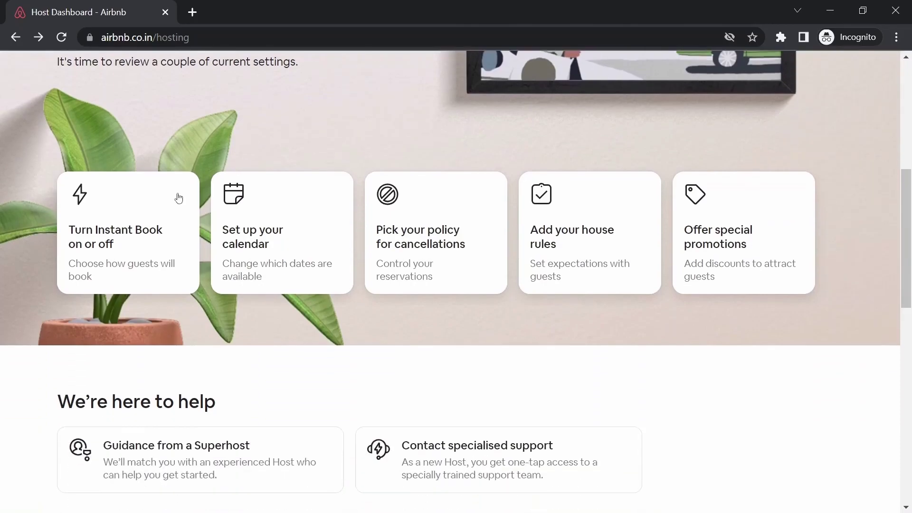
{"action": "left_click", "coordinate": [128, 219]}
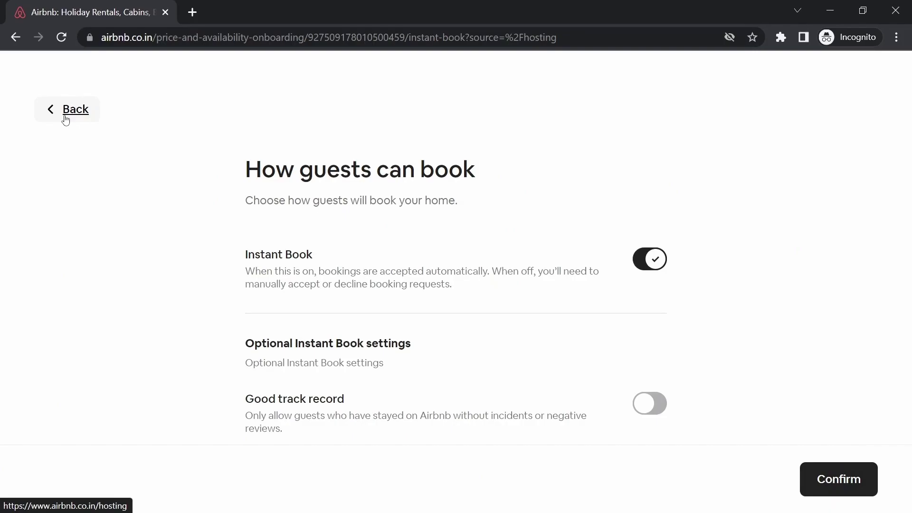
{"action": "left_click", "coordinate": [65, 118]}
{"action": "left_click", "coordinate": [273, 232]}
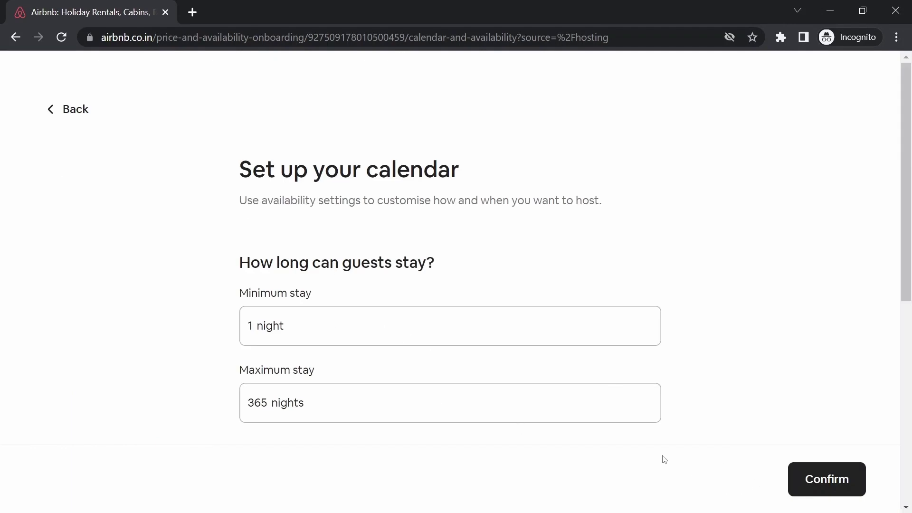
{"action": "left_click", "coordinate": [805, 477]}
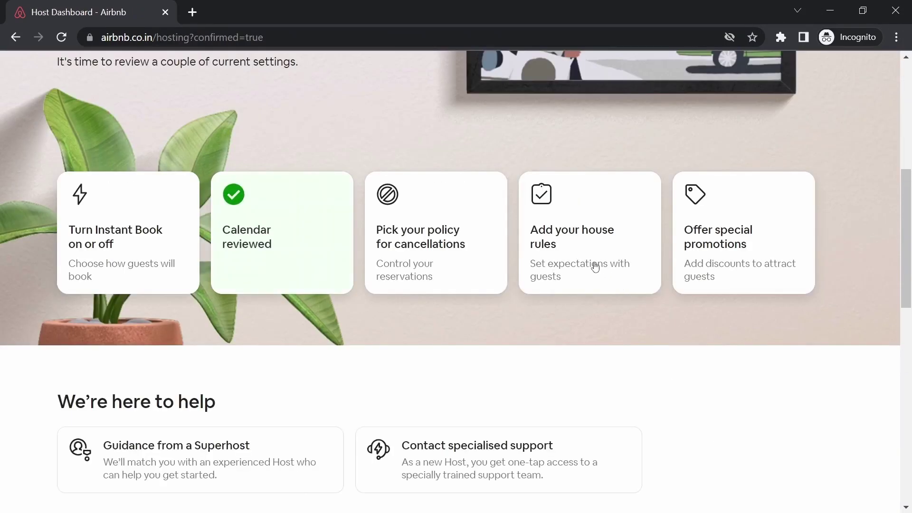
{"action": "scroll", "coordinate": [580, 264], "scroll_direction": "up", "scroll_amount": 2}
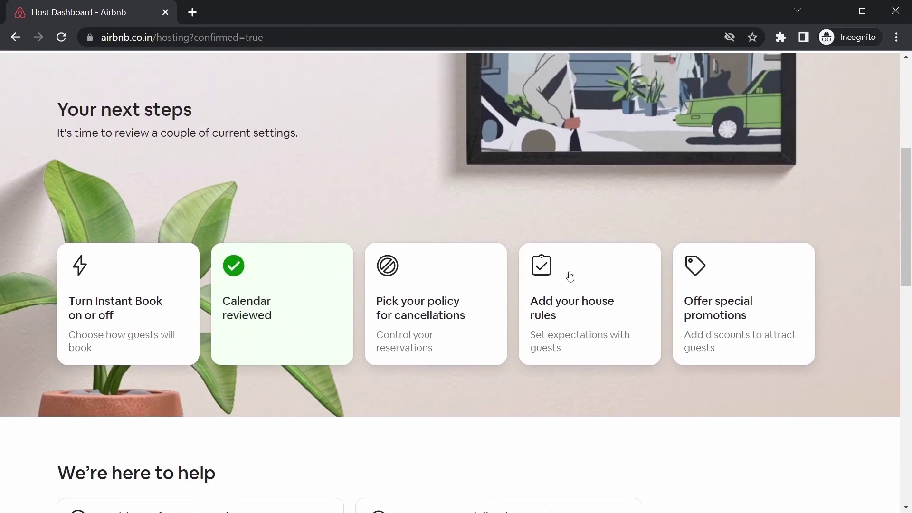
Turn on Pets allowed and Events allowed in the house rules, confirm them, then go to special promotions.
{"action": "left_click", "coordinate": [558, 311]}
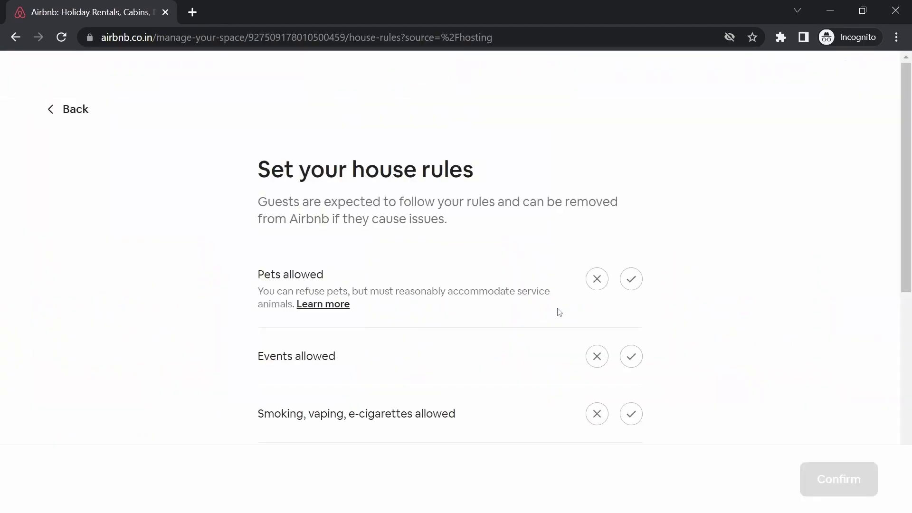
{"action": "left_click", "coordinate": [642, 282]}
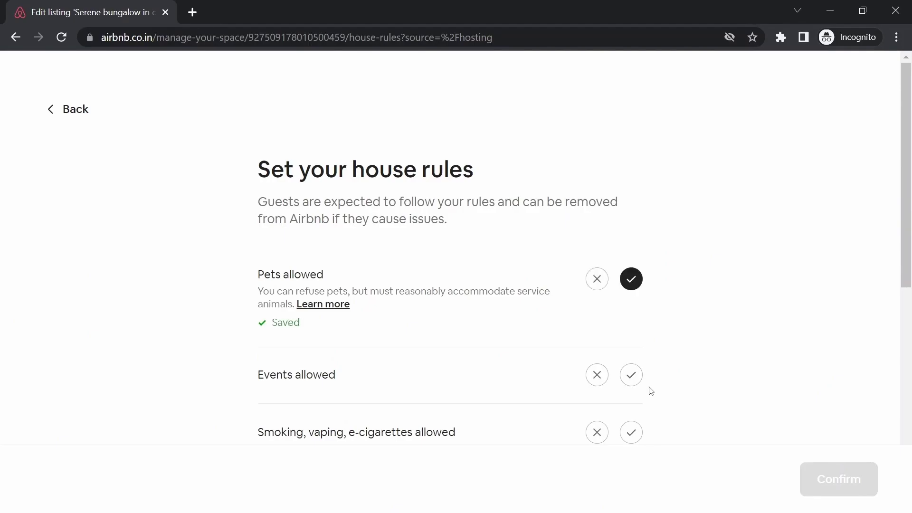
{"action": "left_click", "coordinate": [631, 398]}
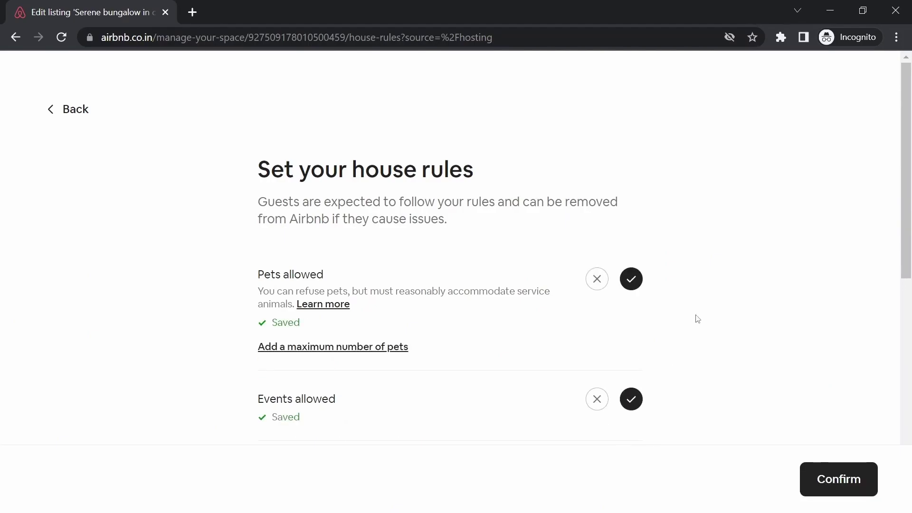
{"action": "scroll", "coordinate": [696, 316], "scroll_direction": "down", "scroll_amount": 4}
{"action": "left_click", "coordinate": [820, 467]}
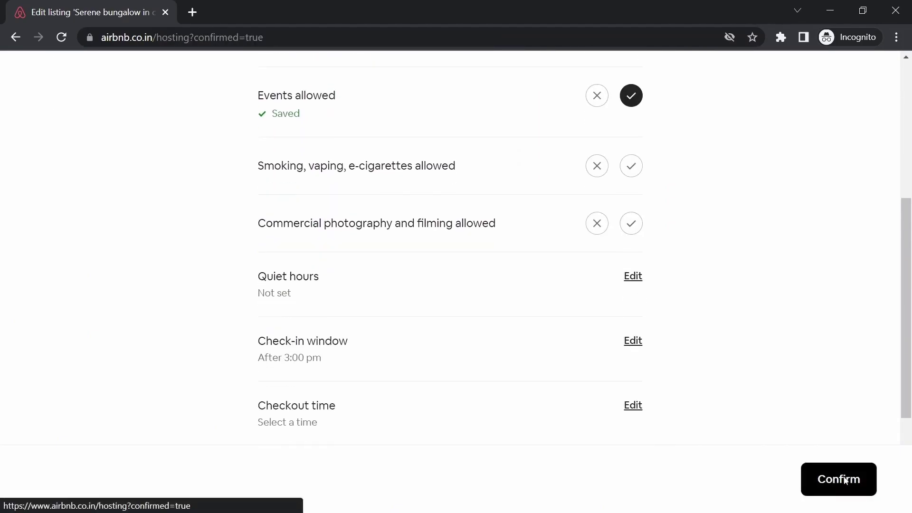
{"action": "left_click", "coordinate": [749, 330]}
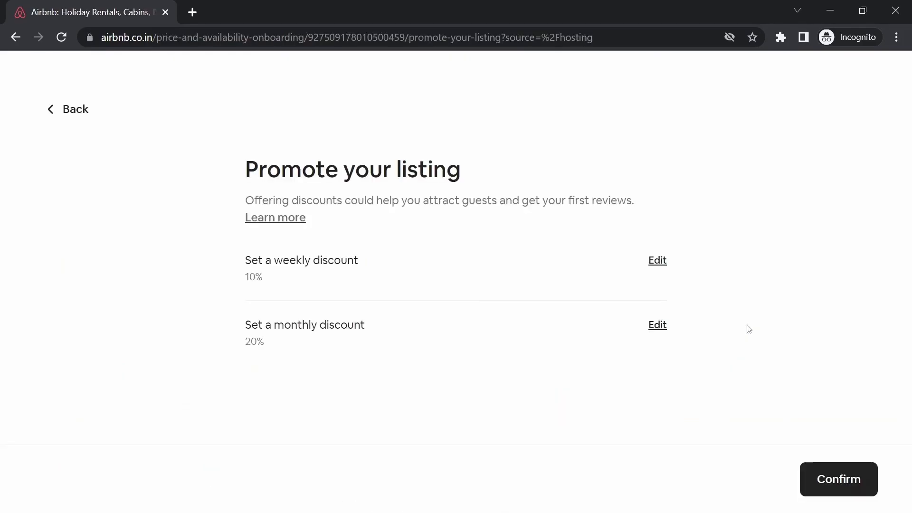
Change the weekly discount from 10% to 12% and confirm the promotion settings.
{"action": "left_click", "coordinate": [657, 260]}
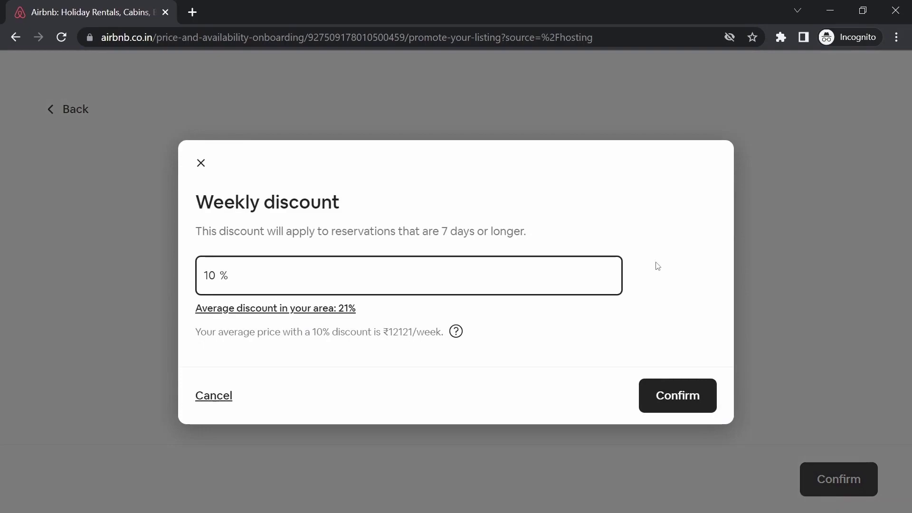
{"action": "key", "text": "BackSpace"}
{"action": "type", "text": "2"}
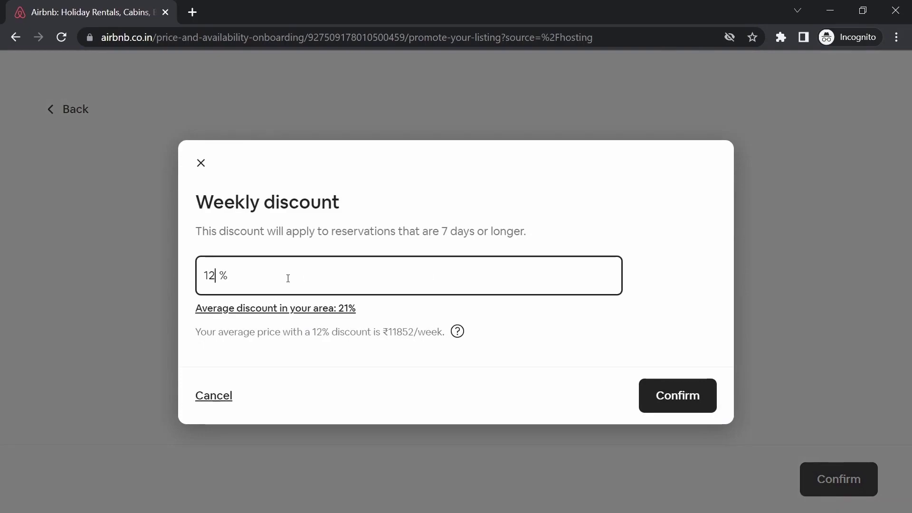
{"action": "left_click", "coordinate": [664, 393]}
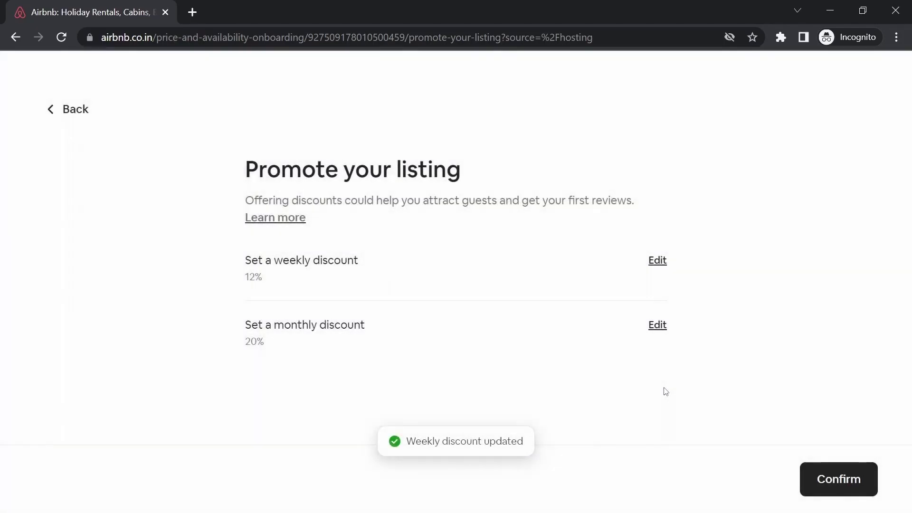
{"action": "left_click", "coordinate": [855, 470]}
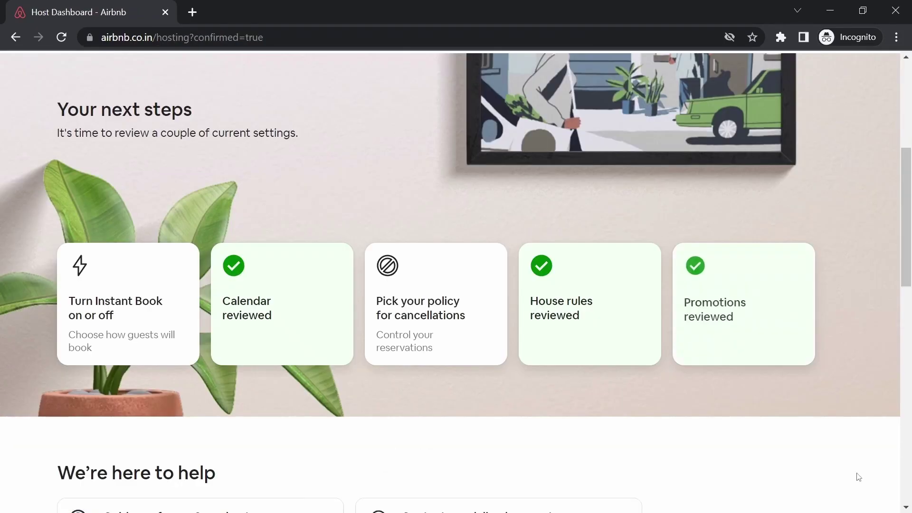
Switch the standard cancellation policy to Flexible or Non-refundable and confirm it.
{"action": "left_click", "coordinate": [423, 319]}
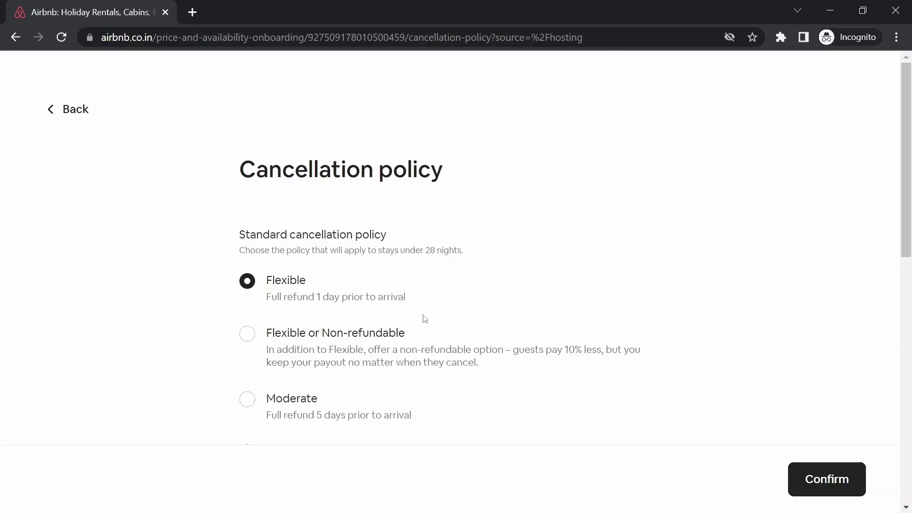
{"action": "left_click", "coordinate": [374, 337]}
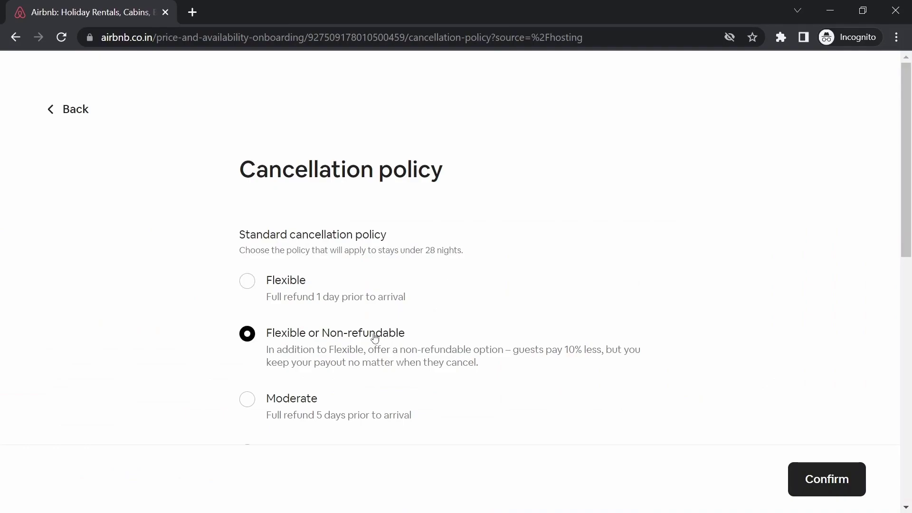
{"action": "left_click", "coordinate": [816, 476]}
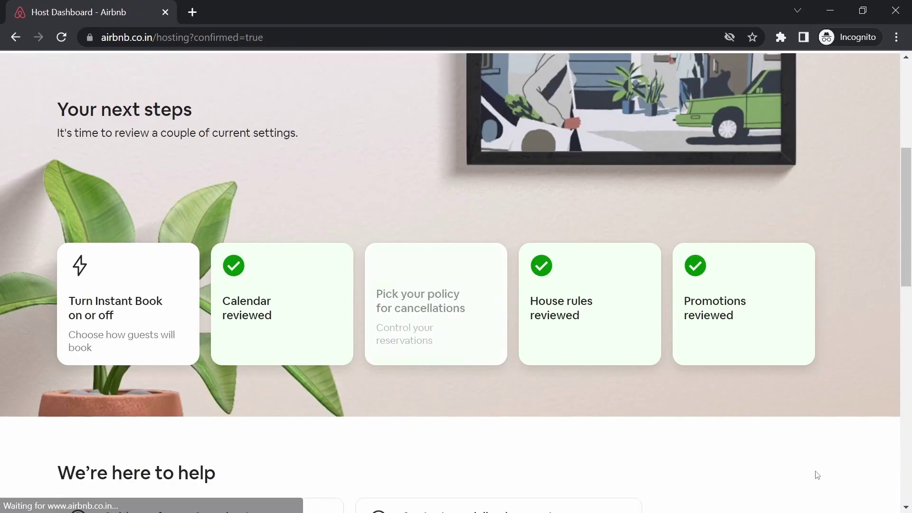
Go back to the top of the Host Dashboard and open the Inbox.
{"action": "scroll", "coordinate": [526, 411], "scroll_direction": "down", "scroll_amount": 1}
{"action": "scroll", "coordinate": [526, 410], "scroll_direction": "down", "scroll_amount": 2}
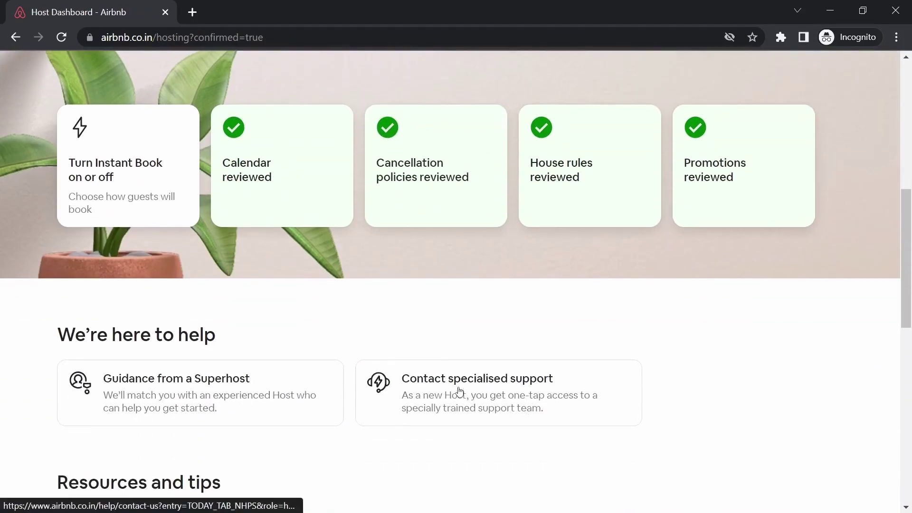
{"action": "scroll", "coordinate": [459, 392], "scroll_direction": "up", "scroll_amount": 8}
{"action": "scroll", "coordinate": [459, 391], "scroll_direction": "up", "scroll_amount": 1}
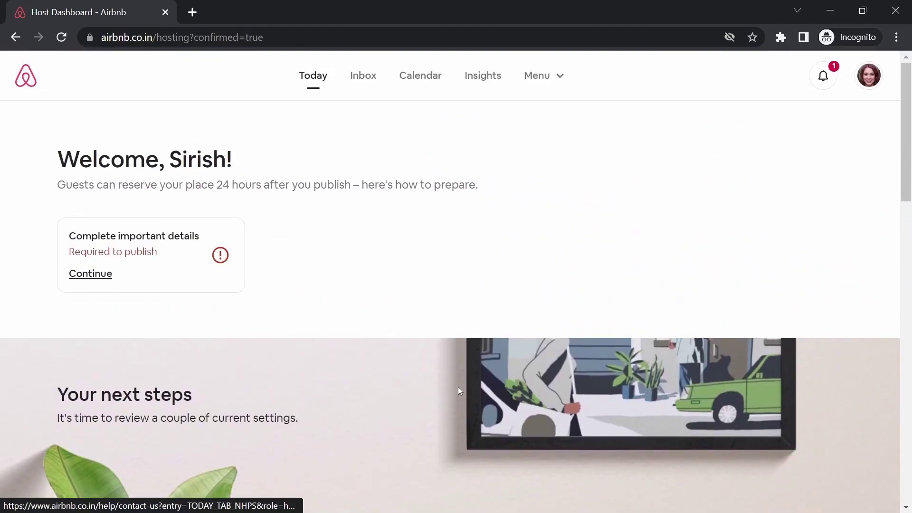
{"action": "left_click", "coordinate": [365, 89]}
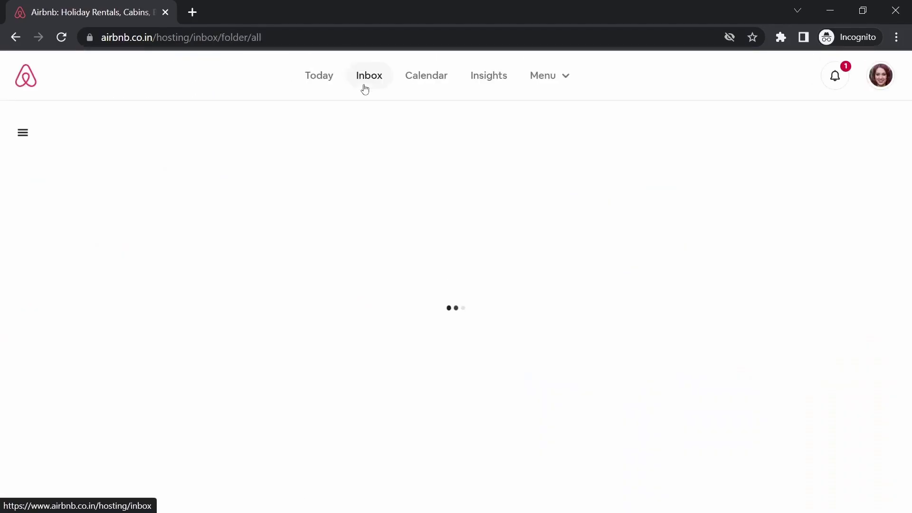